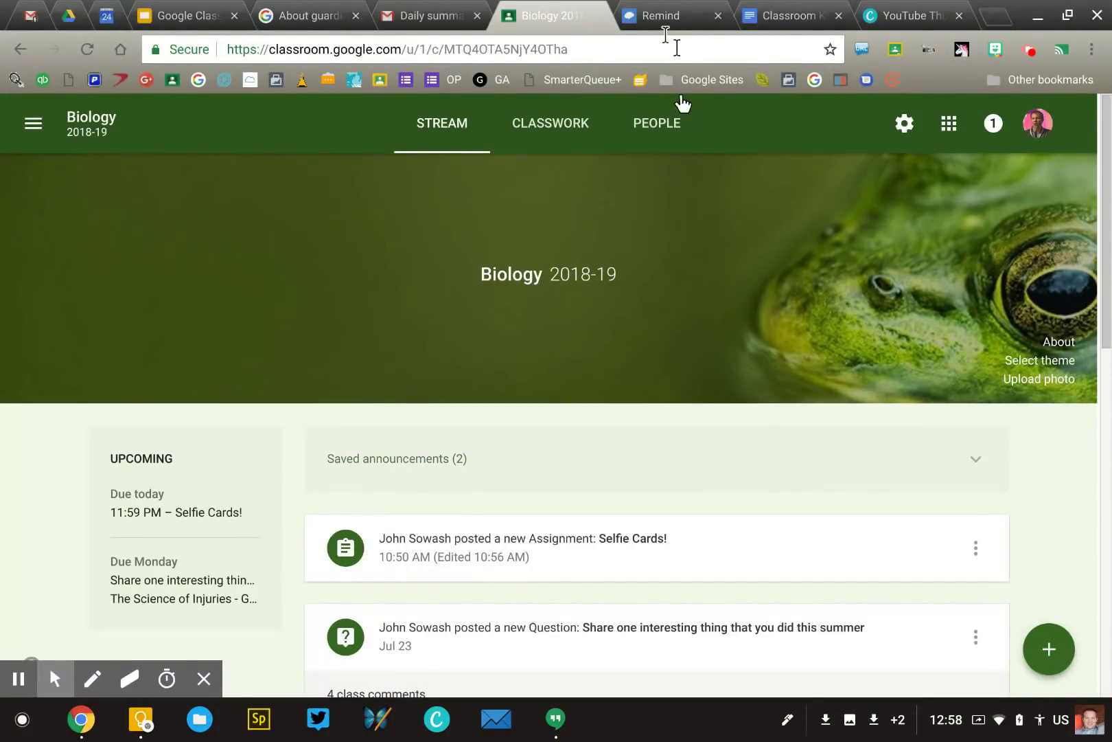
# Open the Biology 2018-19 People list and start inviting a guardian for the student without one.
pyautogui.click(659, 123)
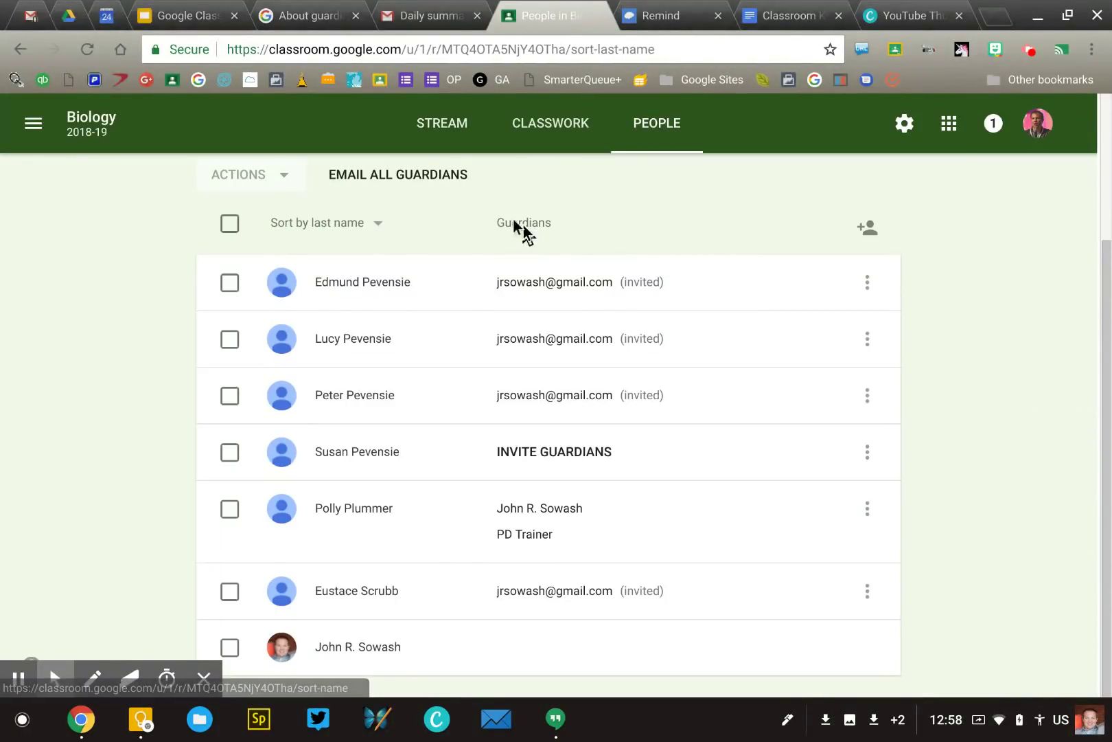
pyautogui.scroll(1, 518, 518)
pyautogui.scroll(-1, 519, 520)
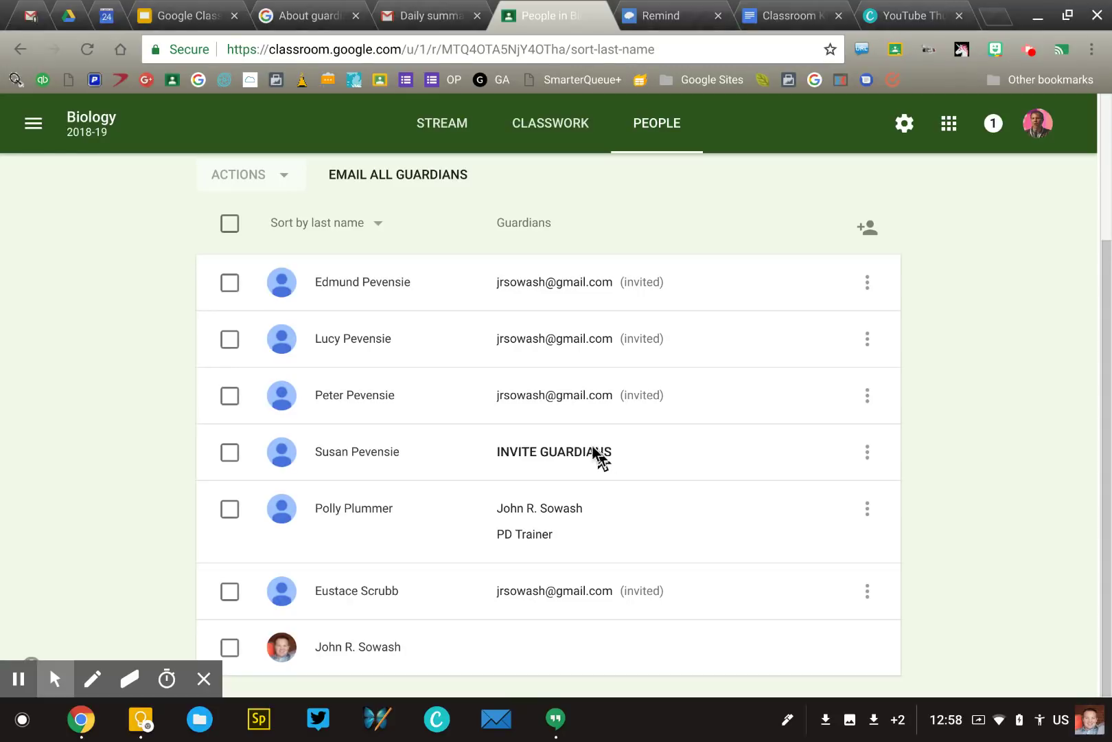
pyautogui.click(569, 453)
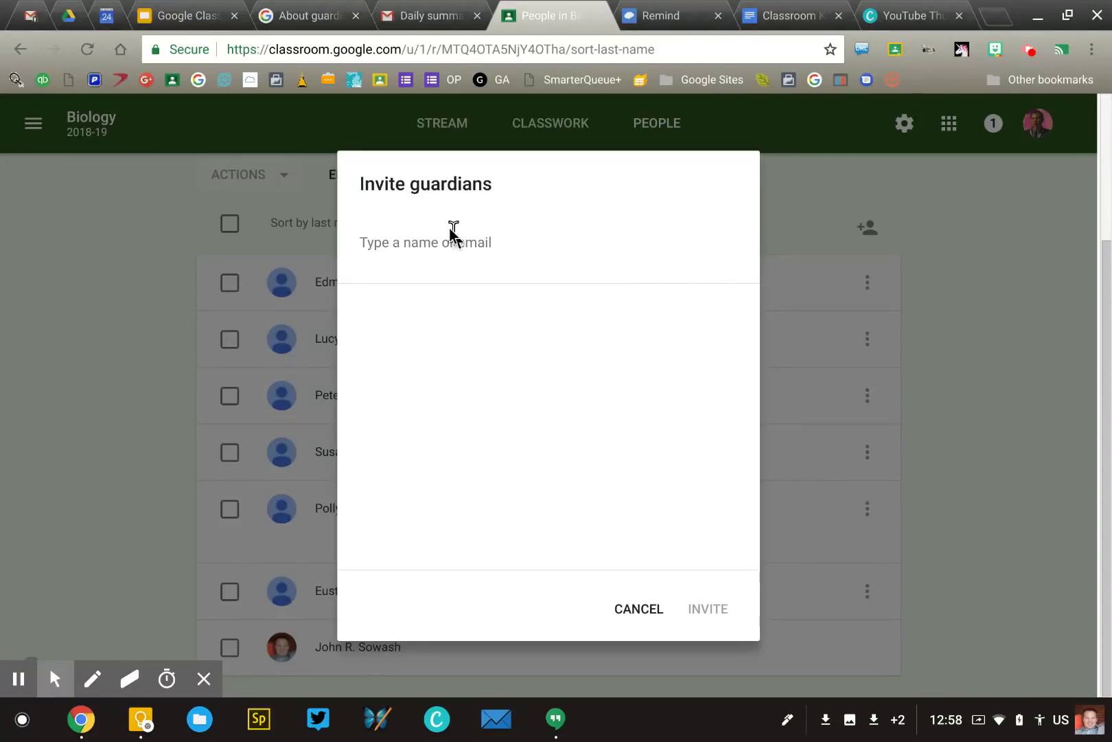
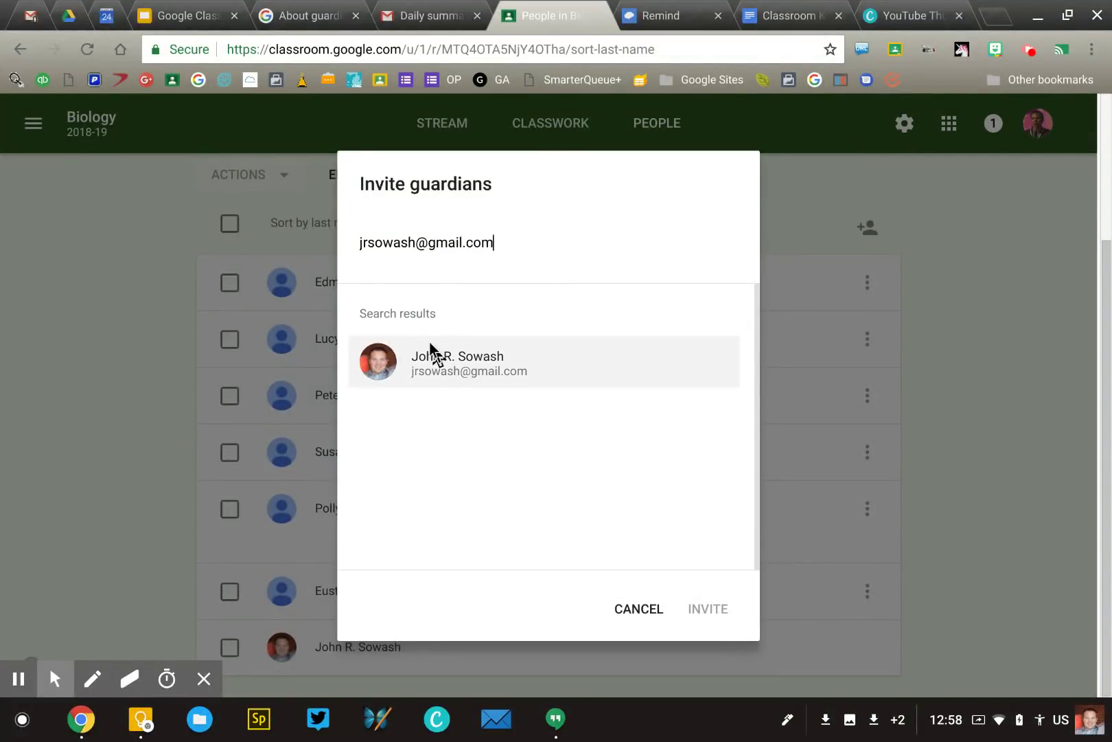
# Send the guardian invitation to the guardian's e-mail address, then go to the Gmail inbox.
pyautogui.click(430, 343)
pyautogui.click(697, 610)
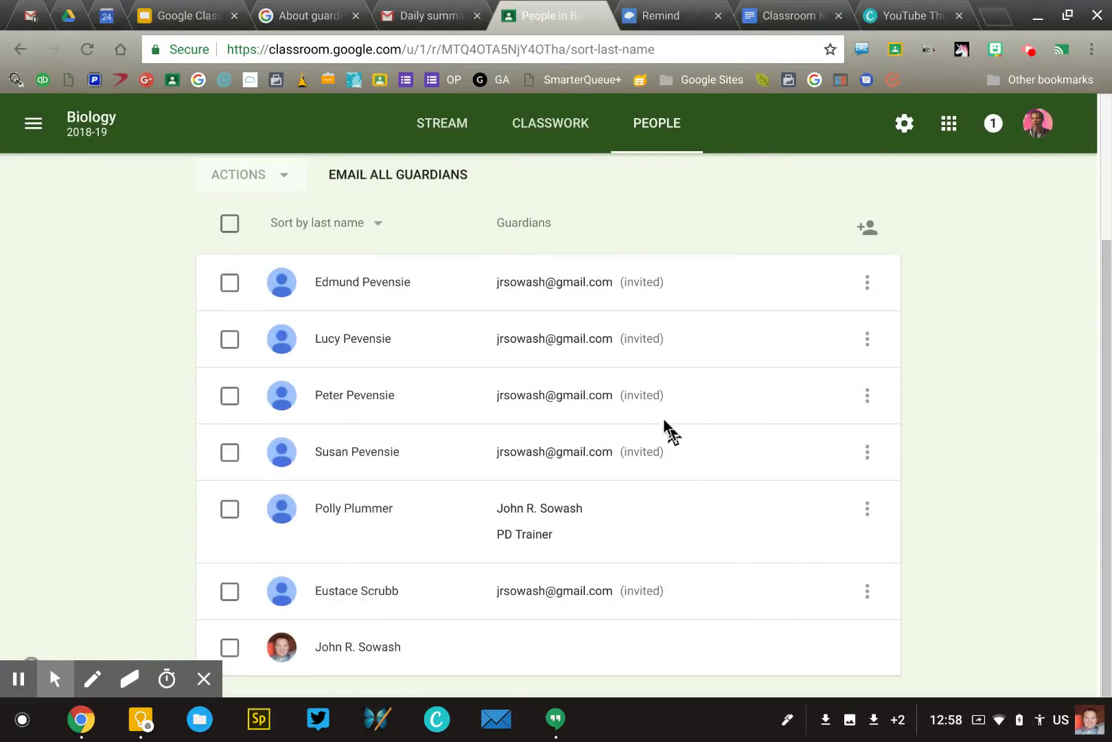
pyautogui.click(30, 19)
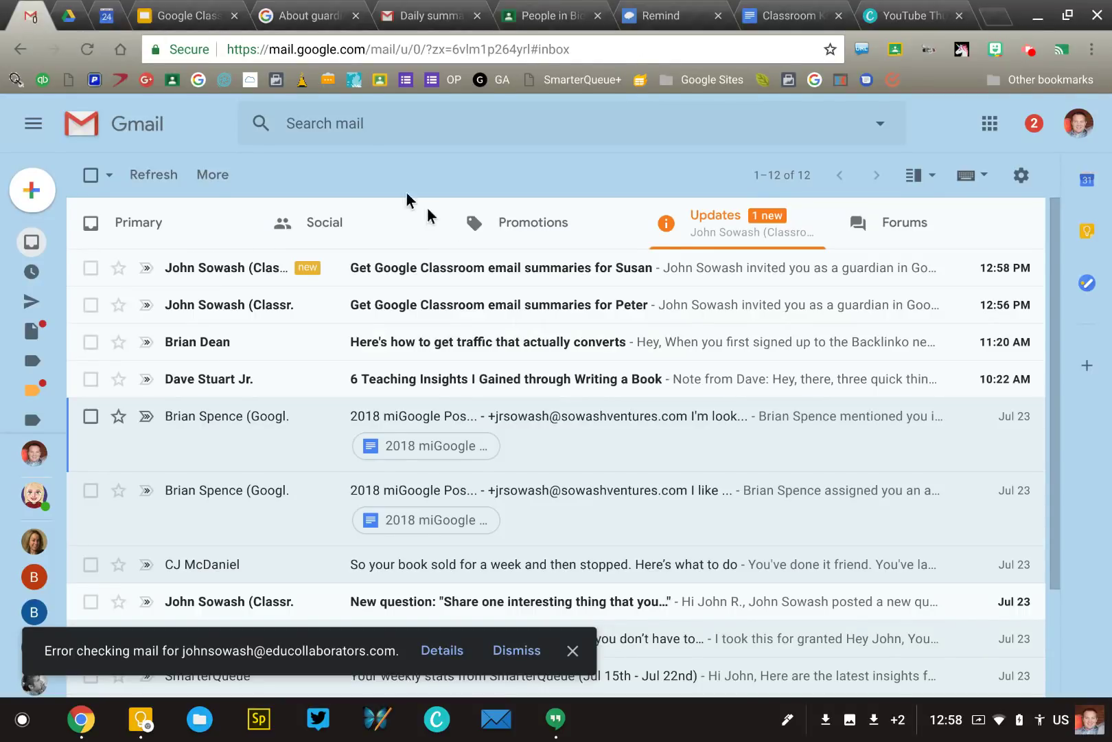
# Open the newest 'Get Google Classroom email summaries' invitation email and accept it.
pyautogui.click(501, 269)
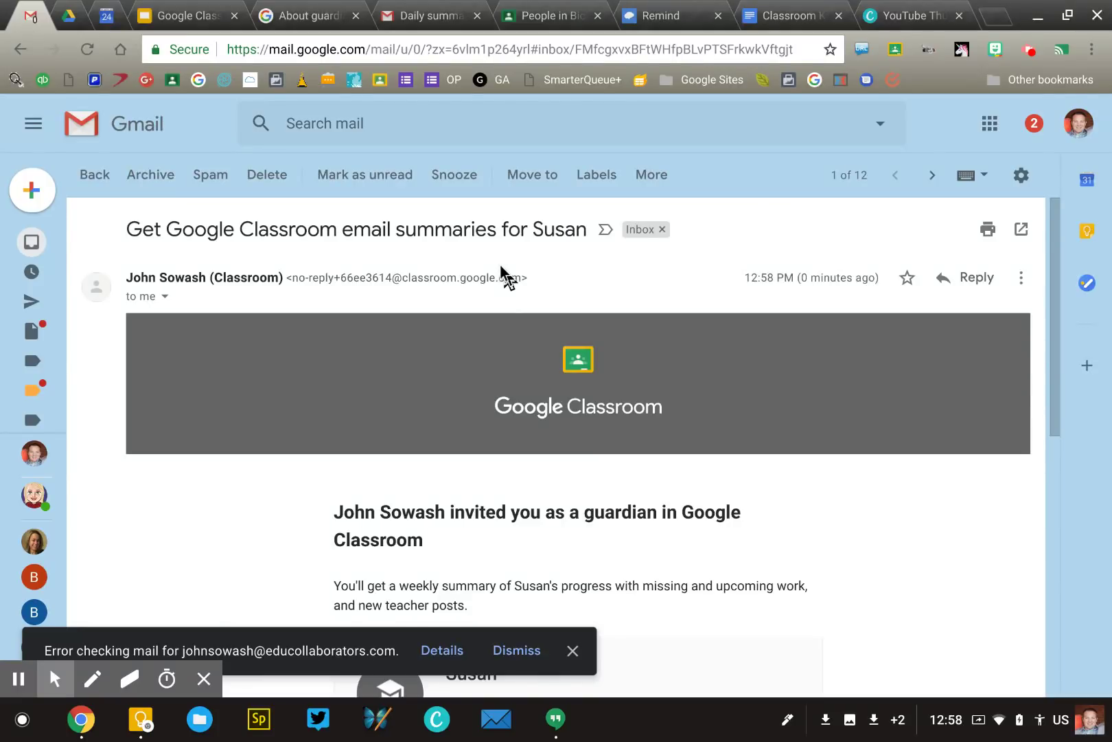
pyautogui.scroll(-5, 501, 270)
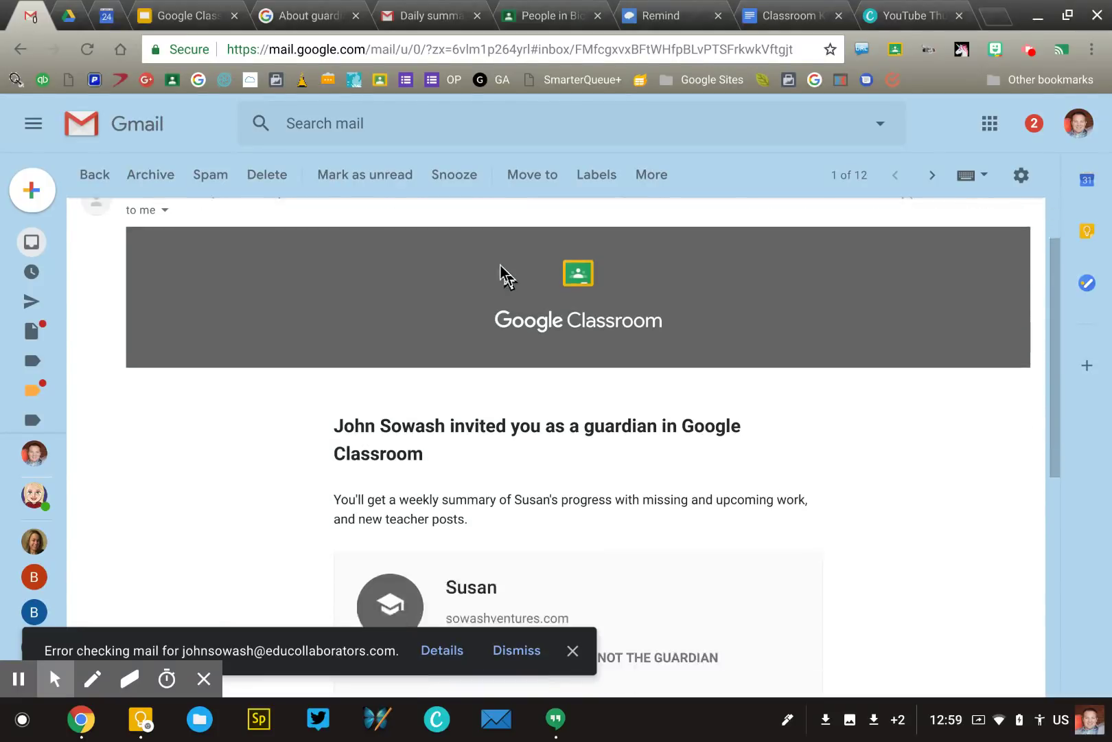
pyautogui.scroll(1, 501, 270)
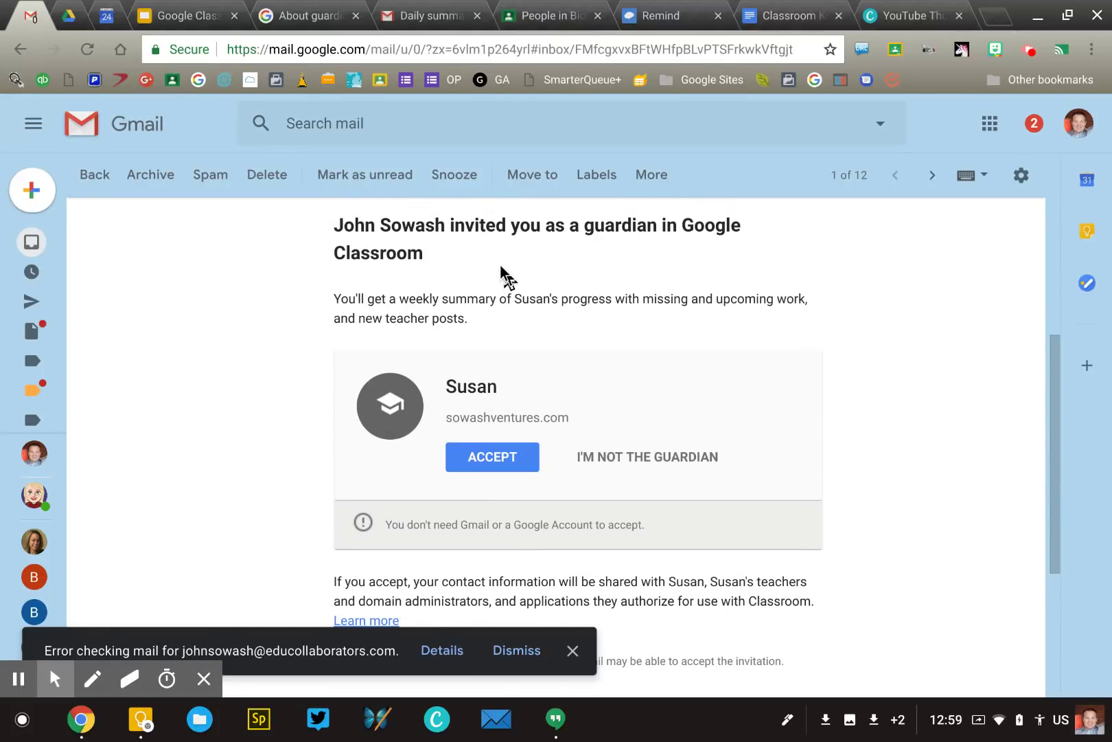
pyautogui.scroll(-1, 501, 269)
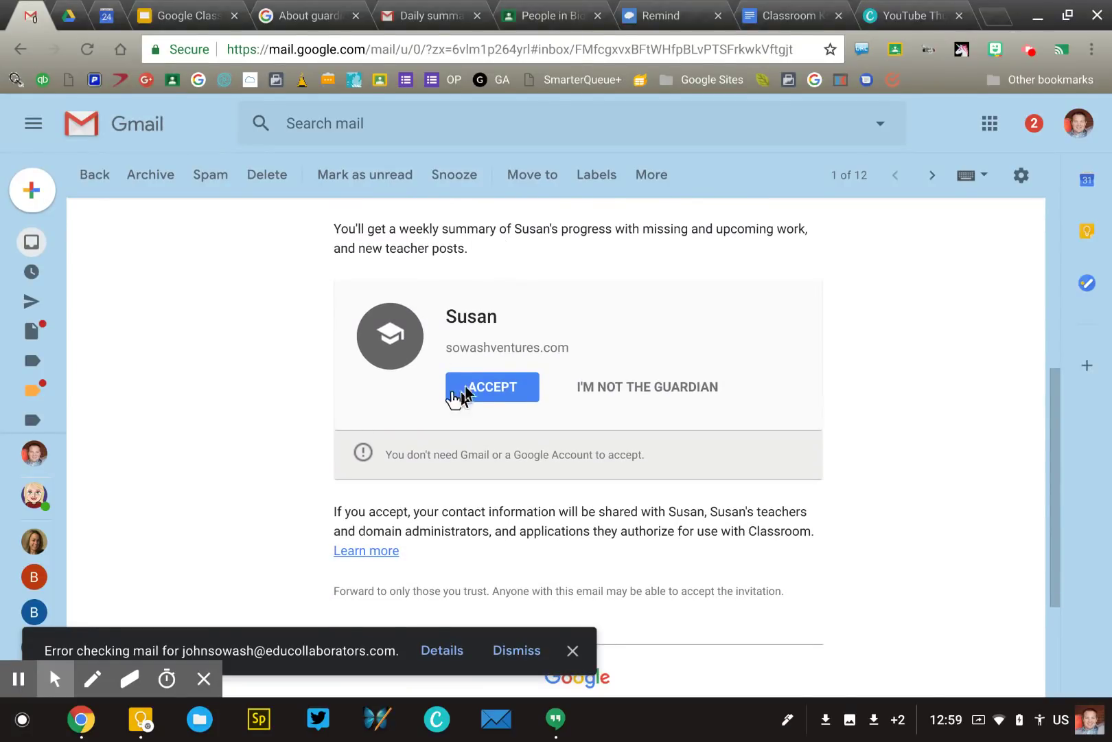
pyautogui.click(485, 386)
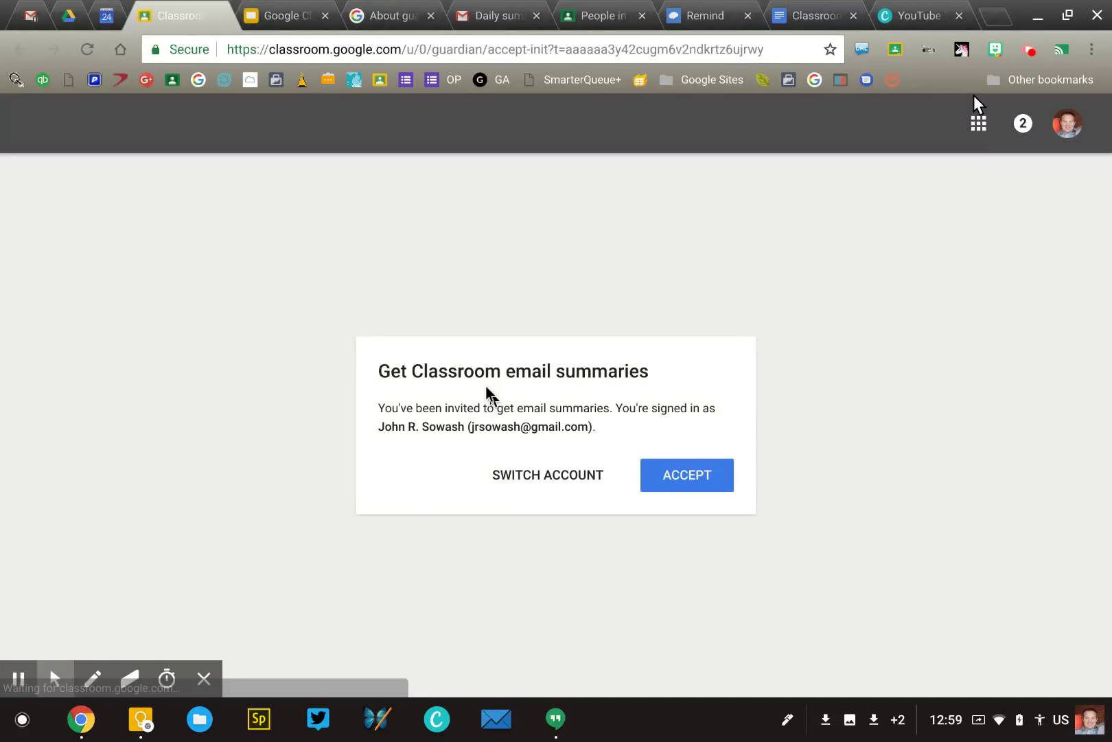
# Confirm the summaries, change the second student's frequency from Weekly to Daily, and view the sample-summary article.
pyautogui.click(658, 474)
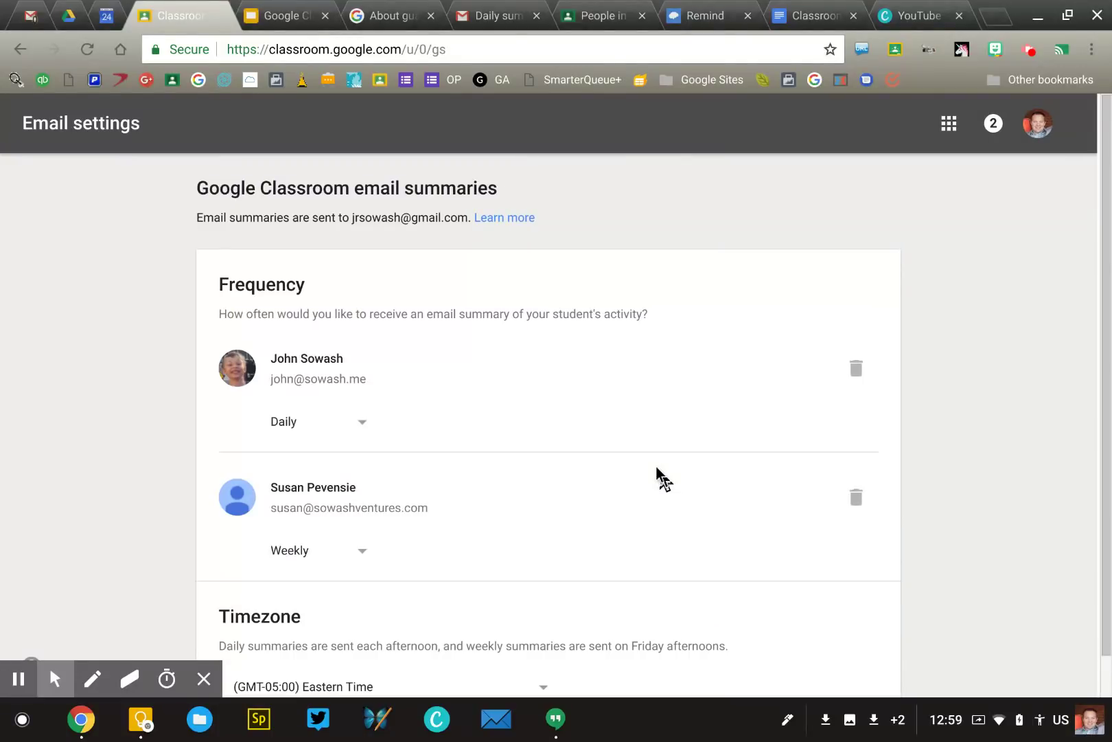
pyautogui.scroll(-1, 657, 466)
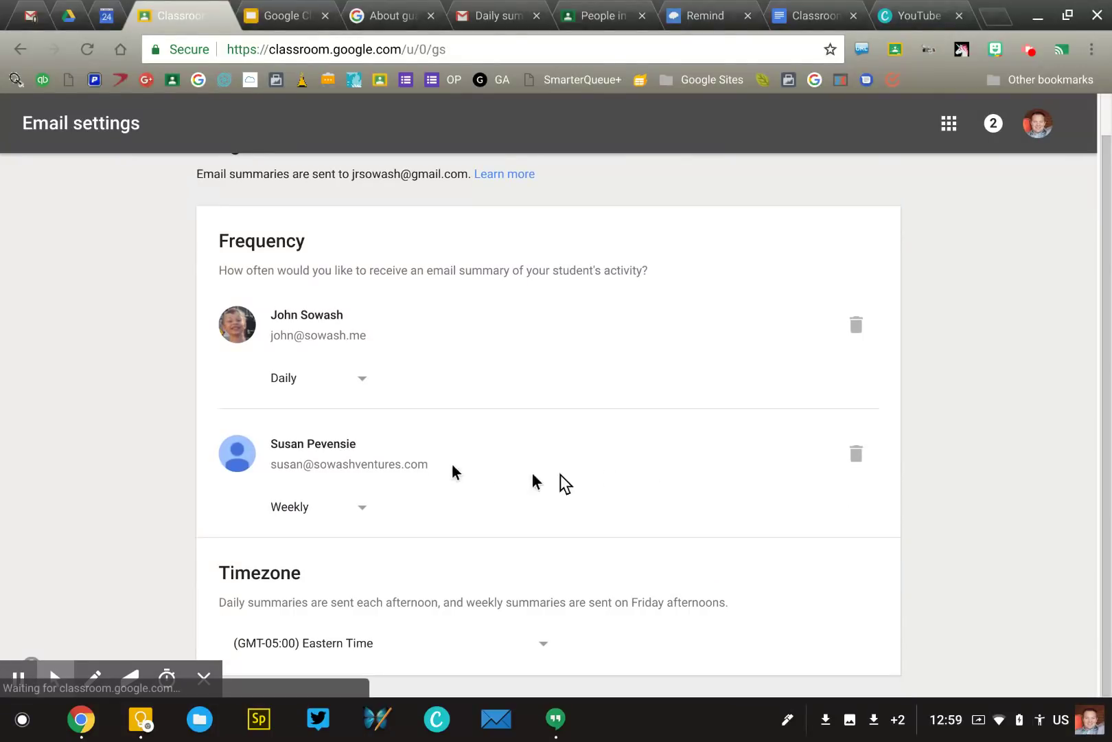
pyautogui.click(316, 509)
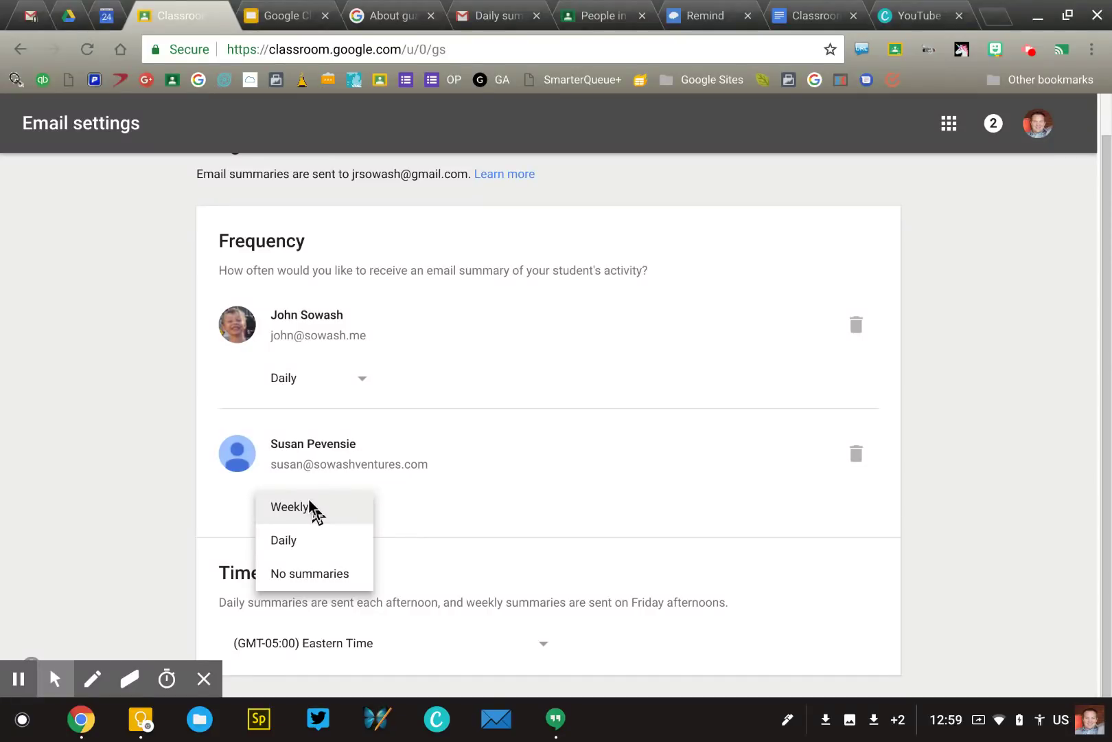
pyautogui.click(294, 540)
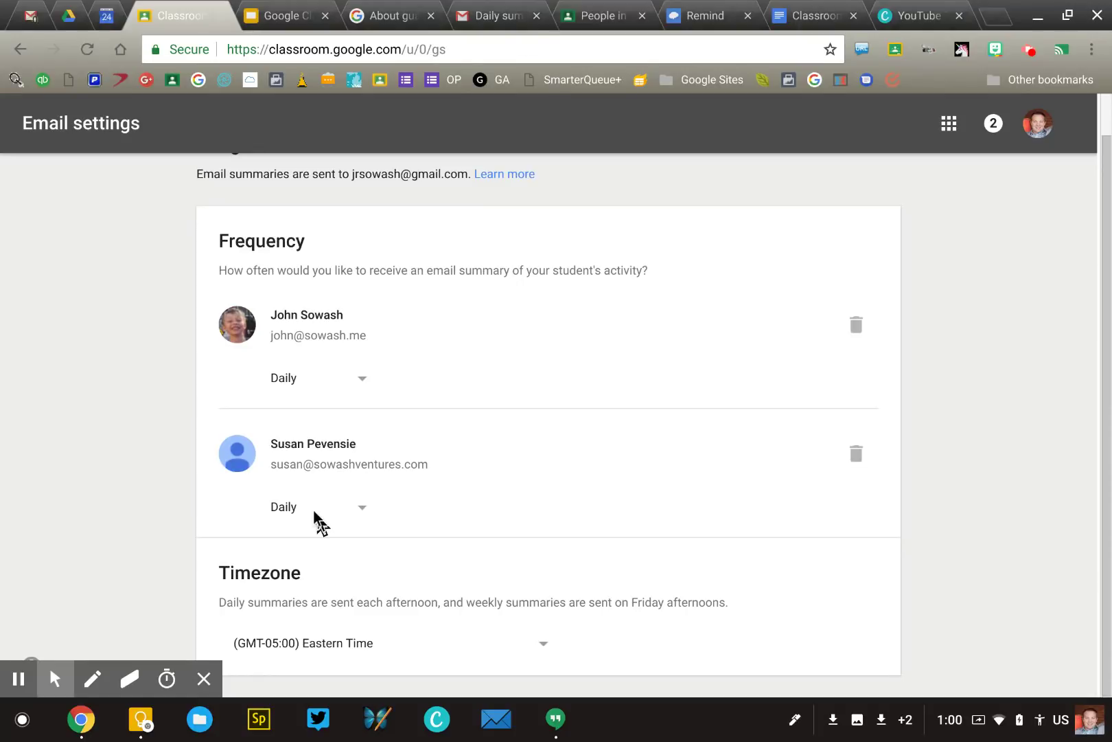
pyautogui.click(385, 14)
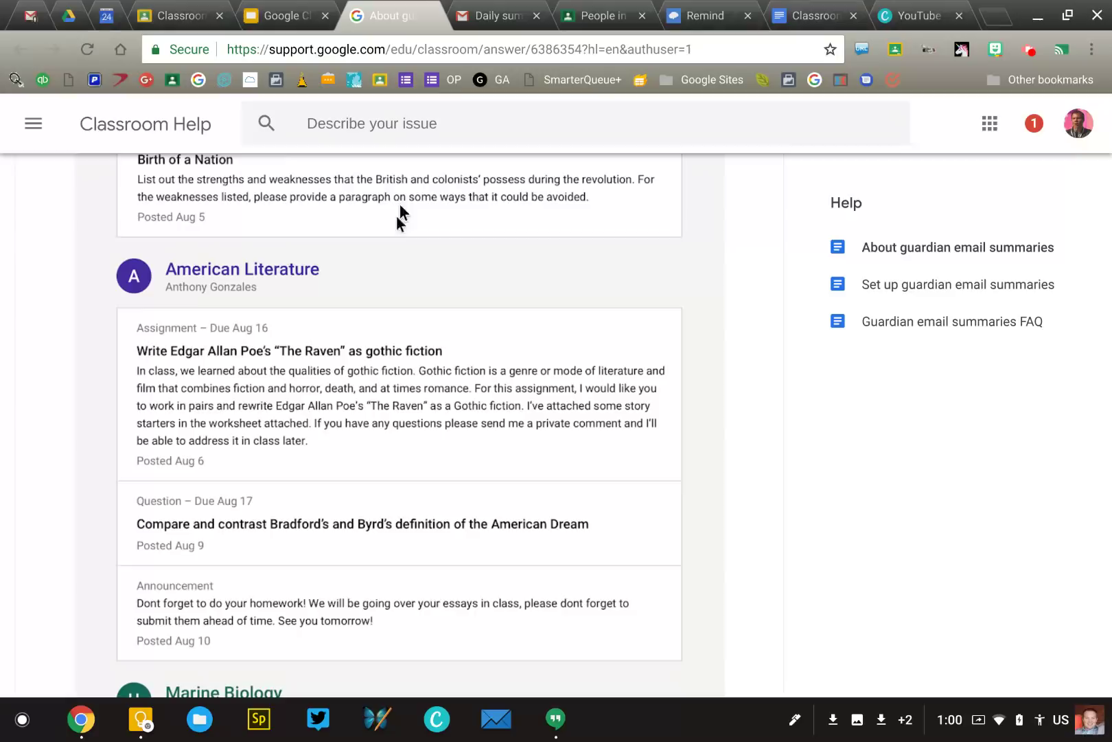
pyautogui.scroll(4, 399, 308)
pyautogui.scroll(10, 399, 312)
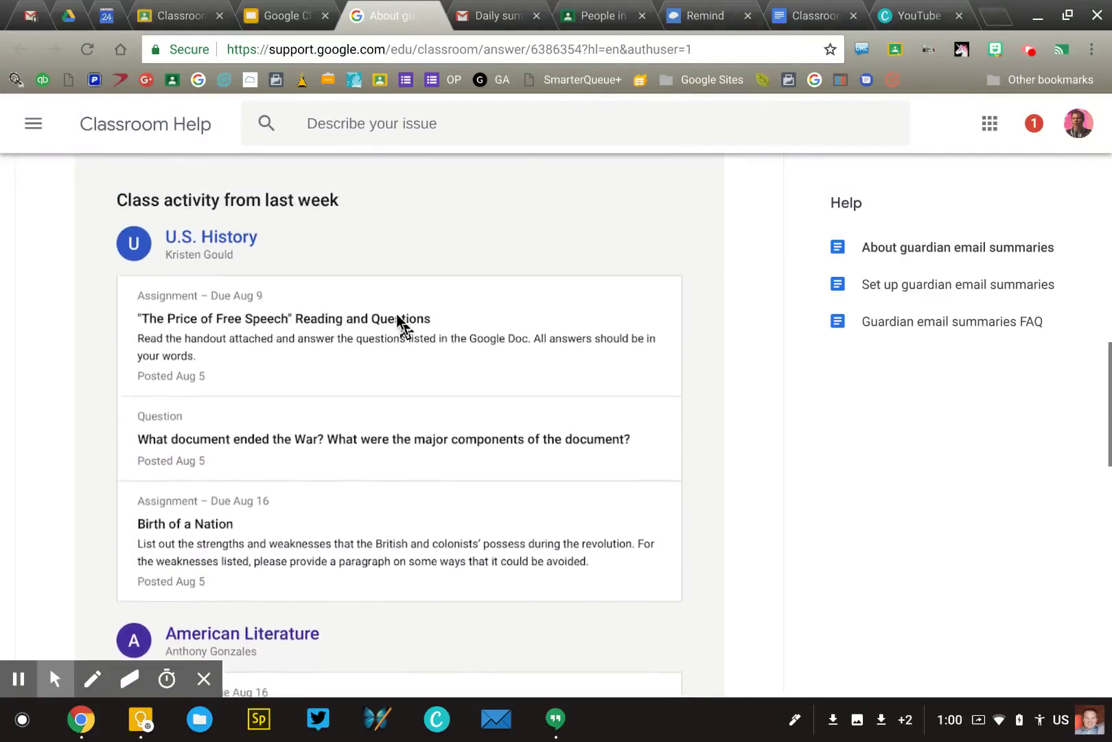
pyautogui.scroll(4, 397, 314)
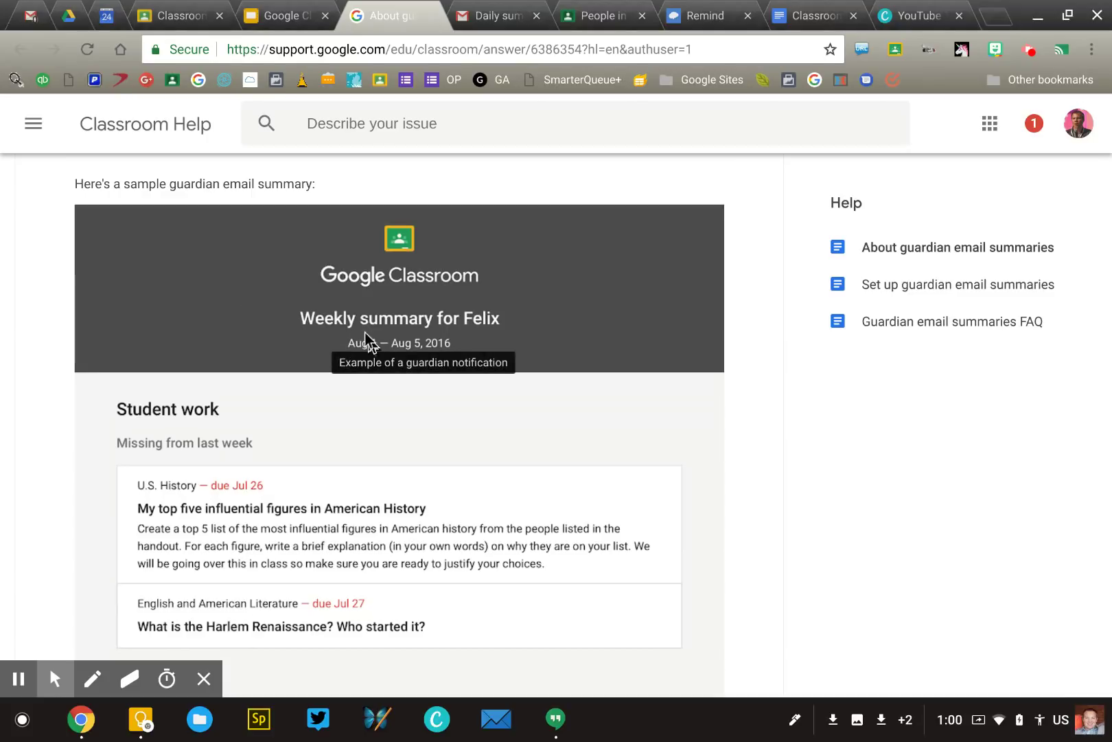
pyautogui.scroll(-3, 363, 351)
pyautogui.scroll(-1, 363, 351)
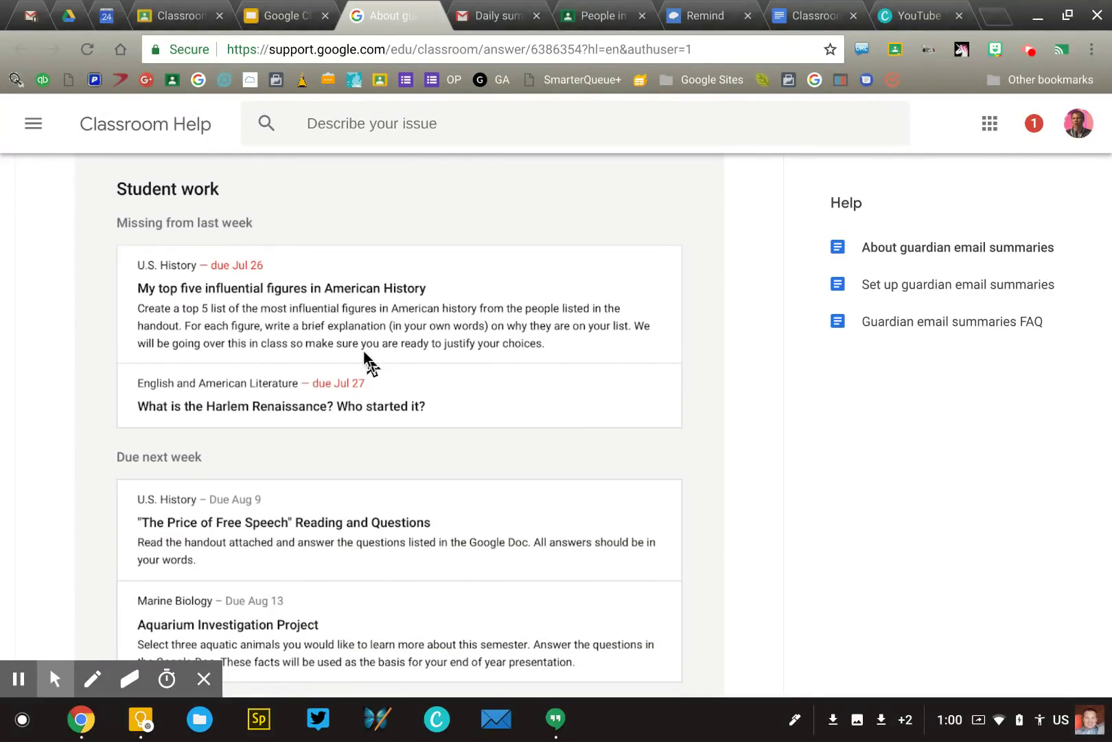
pyautogui.scroll(1, 364, 351)
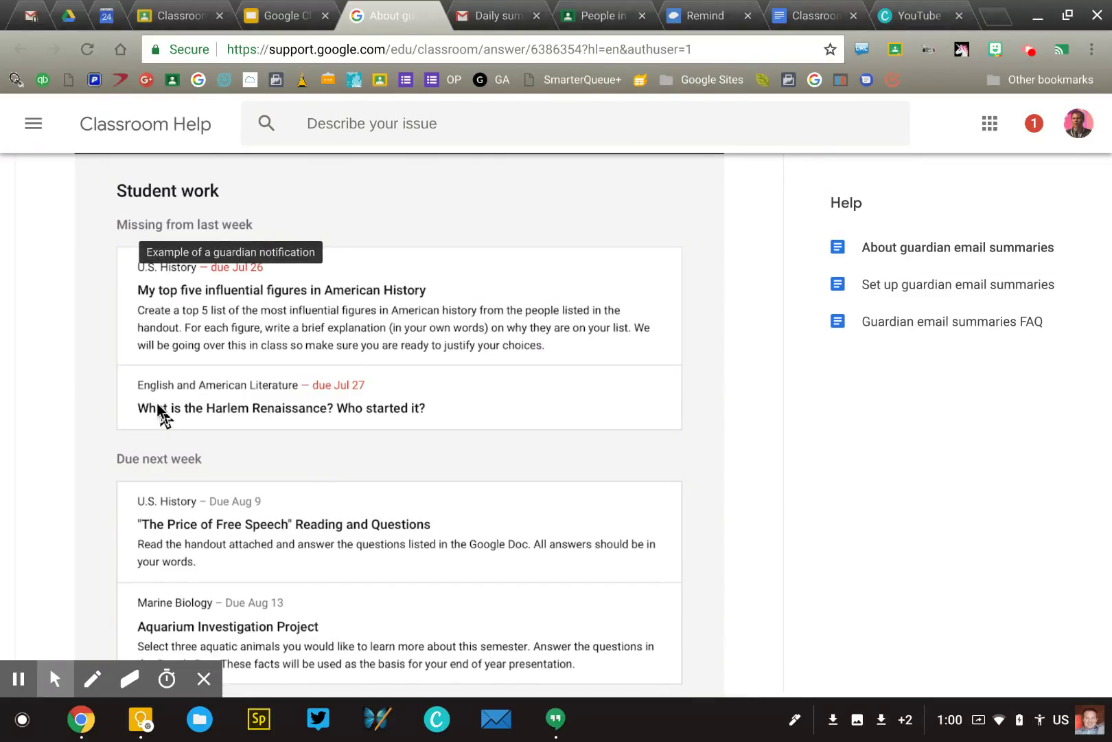
pyautogui.scroll(-3, 157, 412)
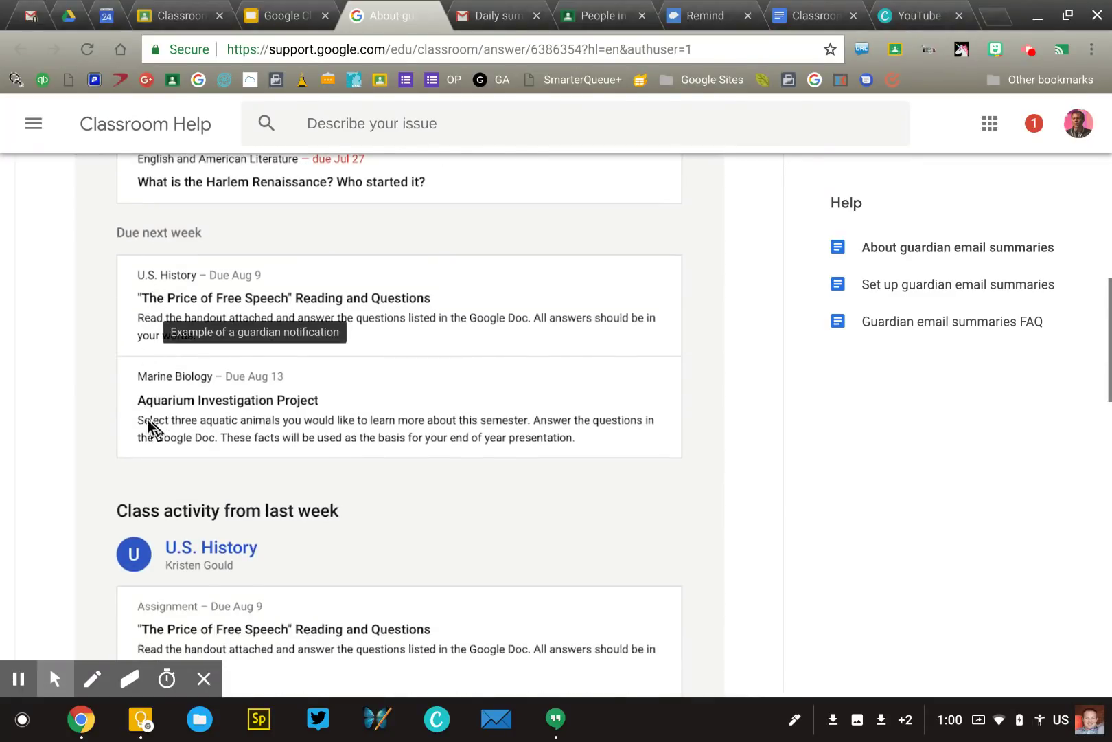
pyautogui.scroll(-4, 148, 421)
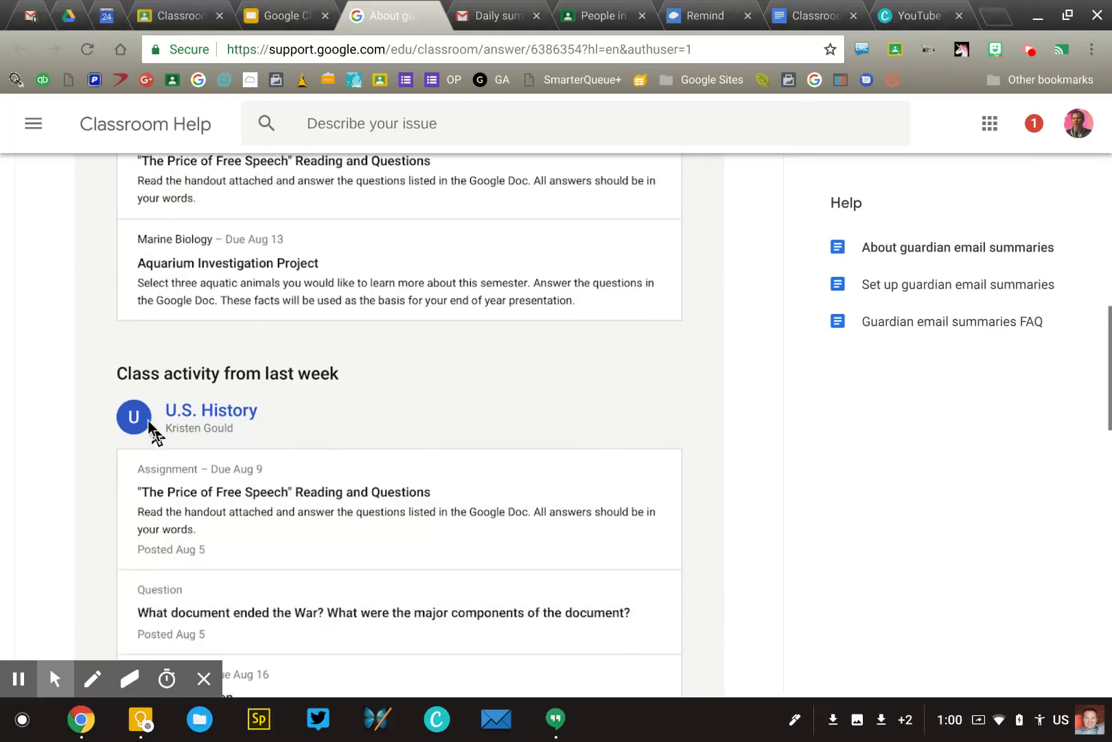
pyautogui.scroll(10, 148, 421)
pyautogui.scroll(-15, 149, 433)
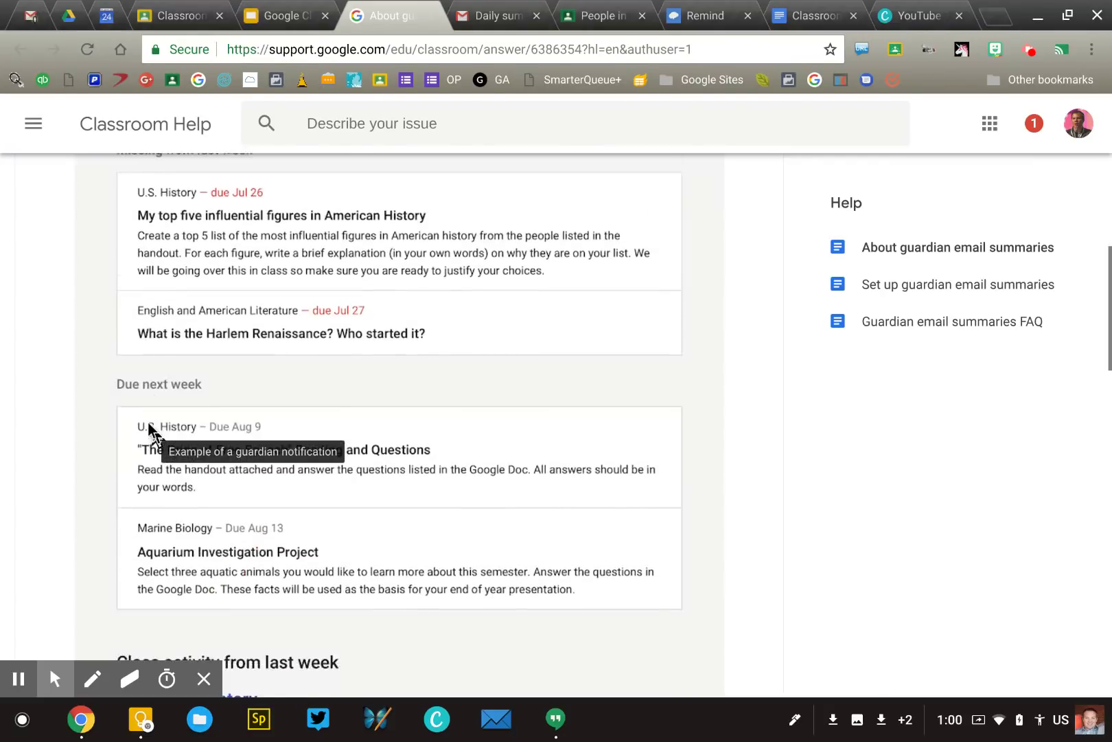
pyautogui.scroll(2, 148, 422)
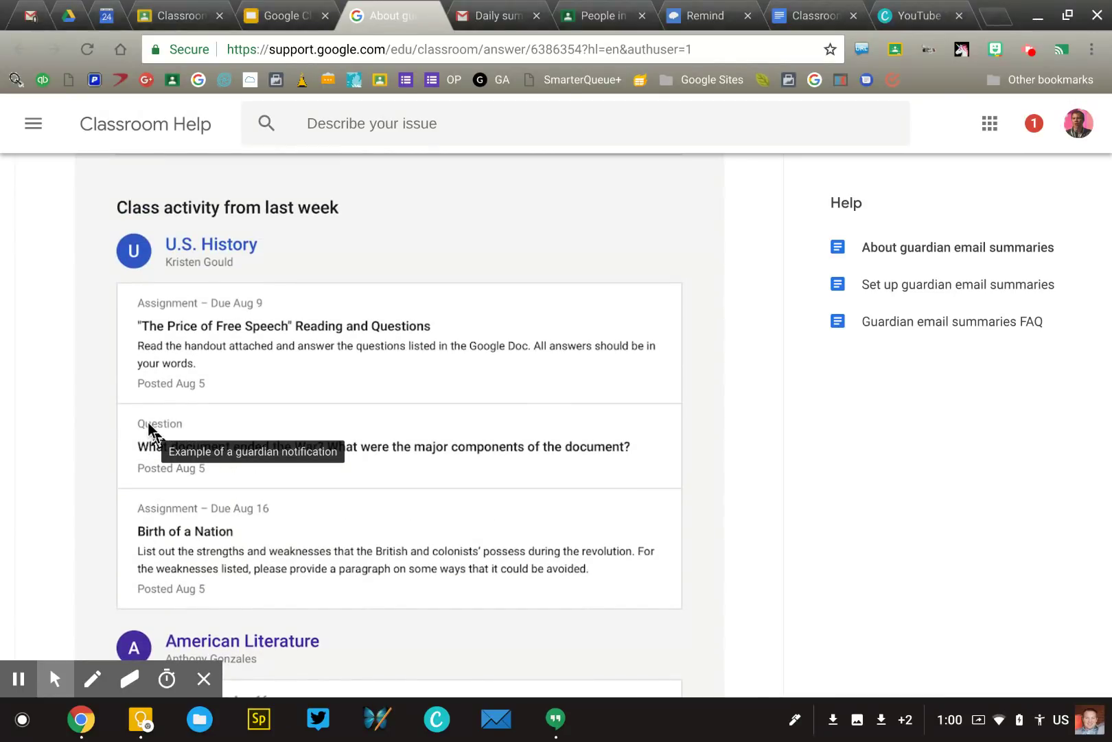
pyautogui.scroll(-12, 148, 422)
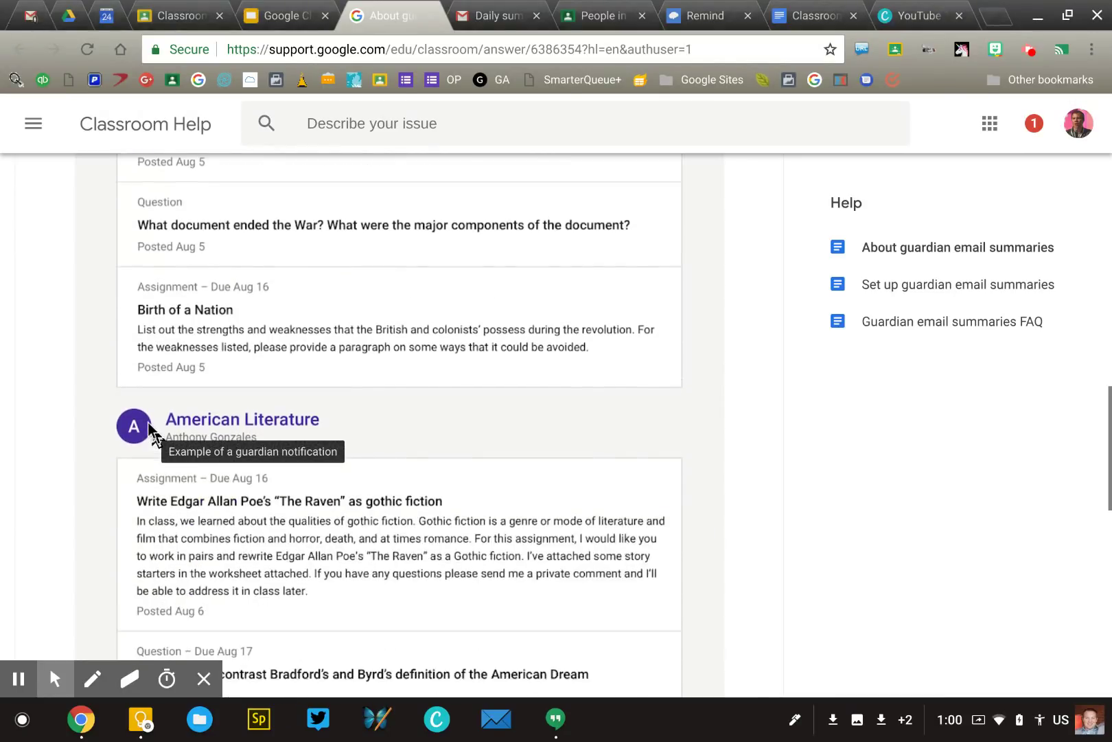
pyautogui.scroll(-3, 147, 422)
pyautogui.scroll(7, 148, 423)
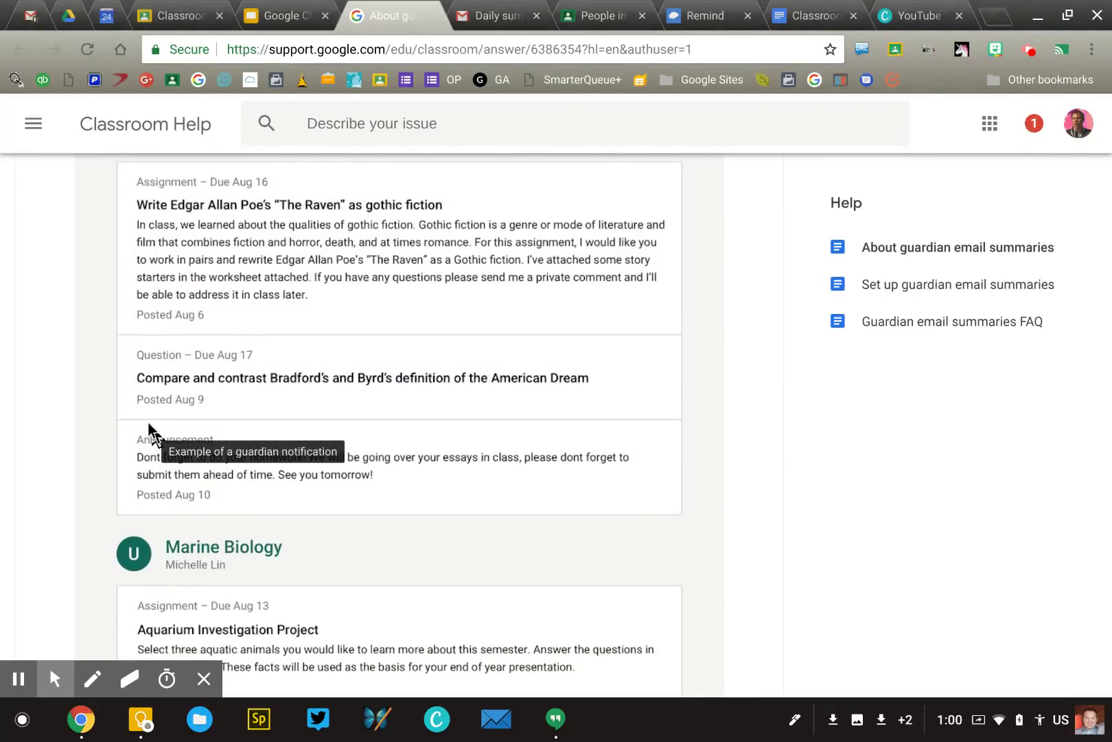
pyautogui.scroll(2, 259, 374)
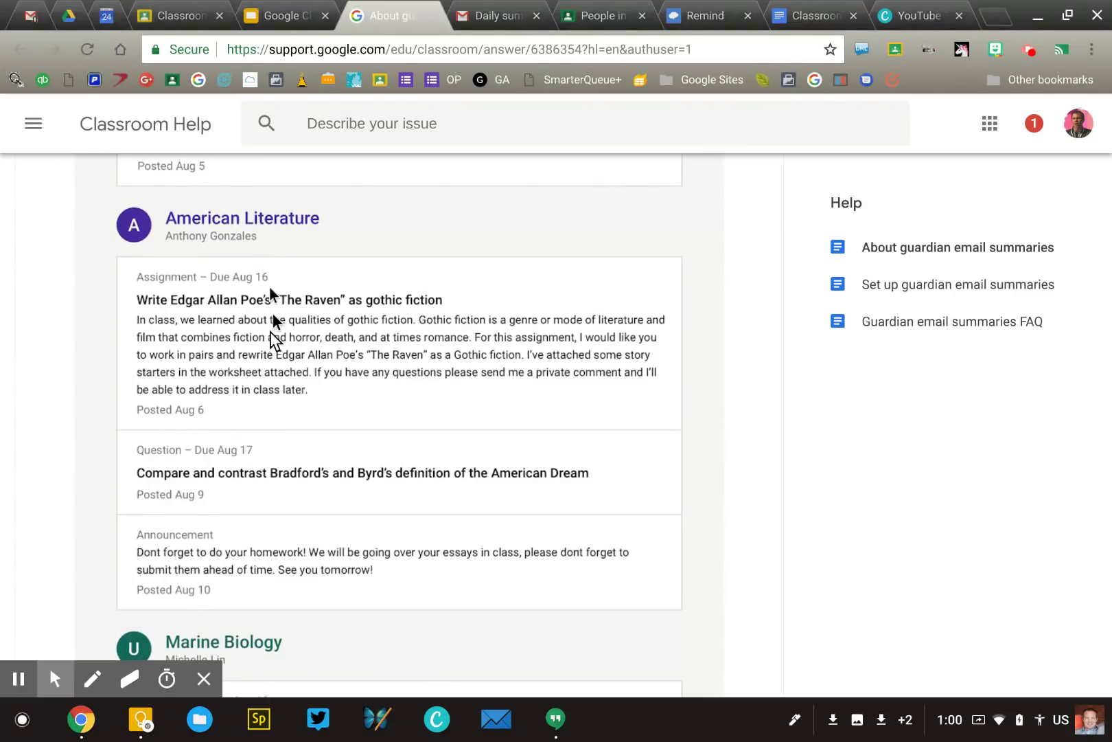
pyautogui.moveTo(131, 298); pyautogui.dragTo(130, 385)
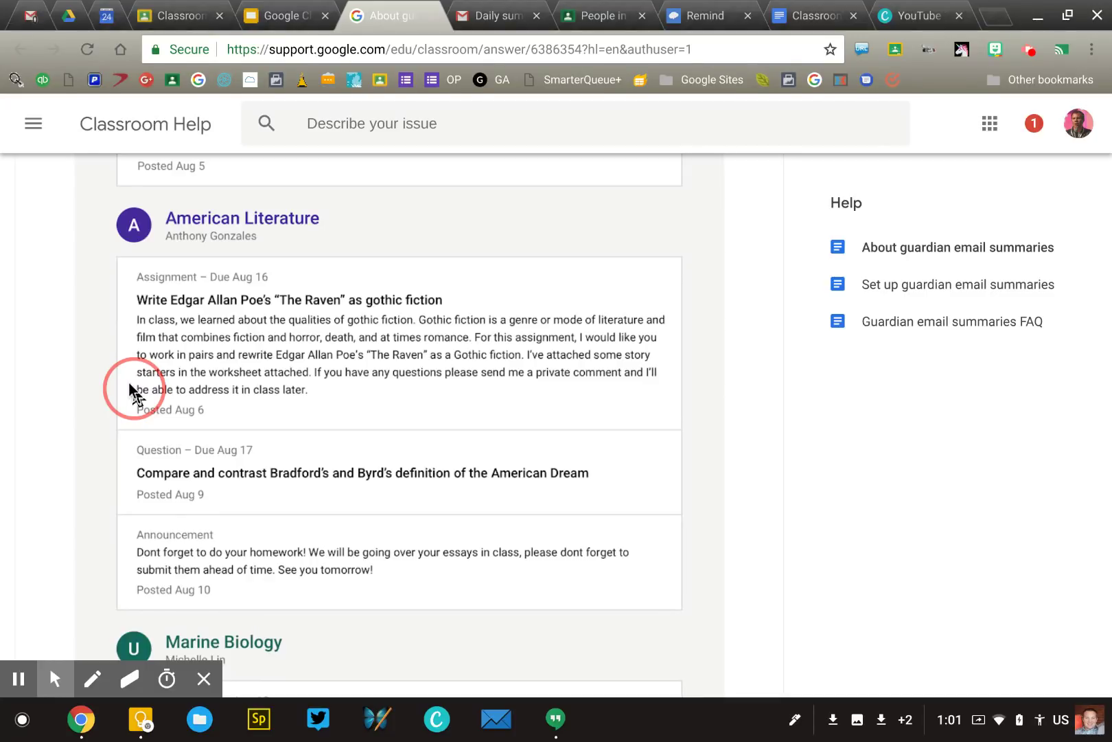
pyautogui.moveTo(128, 383)
pyautogui.mouseDown()
pyautogui.moveTo(186, 298)
pyautogui.moveTo(152, 365)
pyautogui.mouseUp()
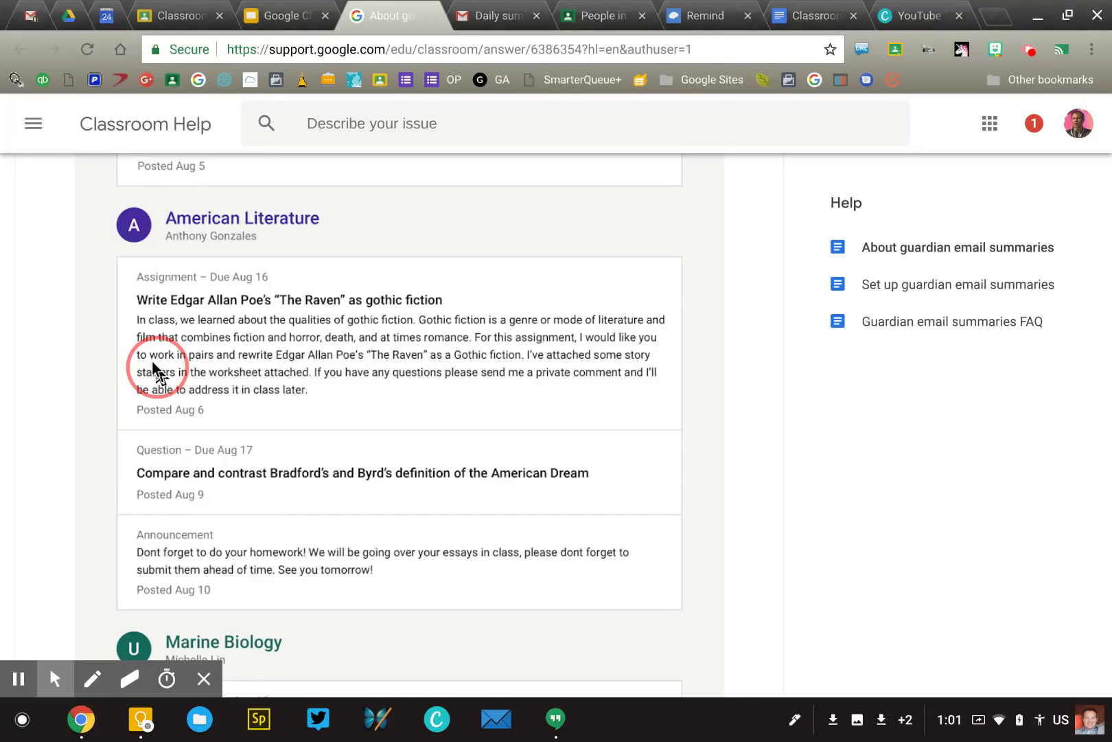
pyautogui.scroll(10, 158, 373)
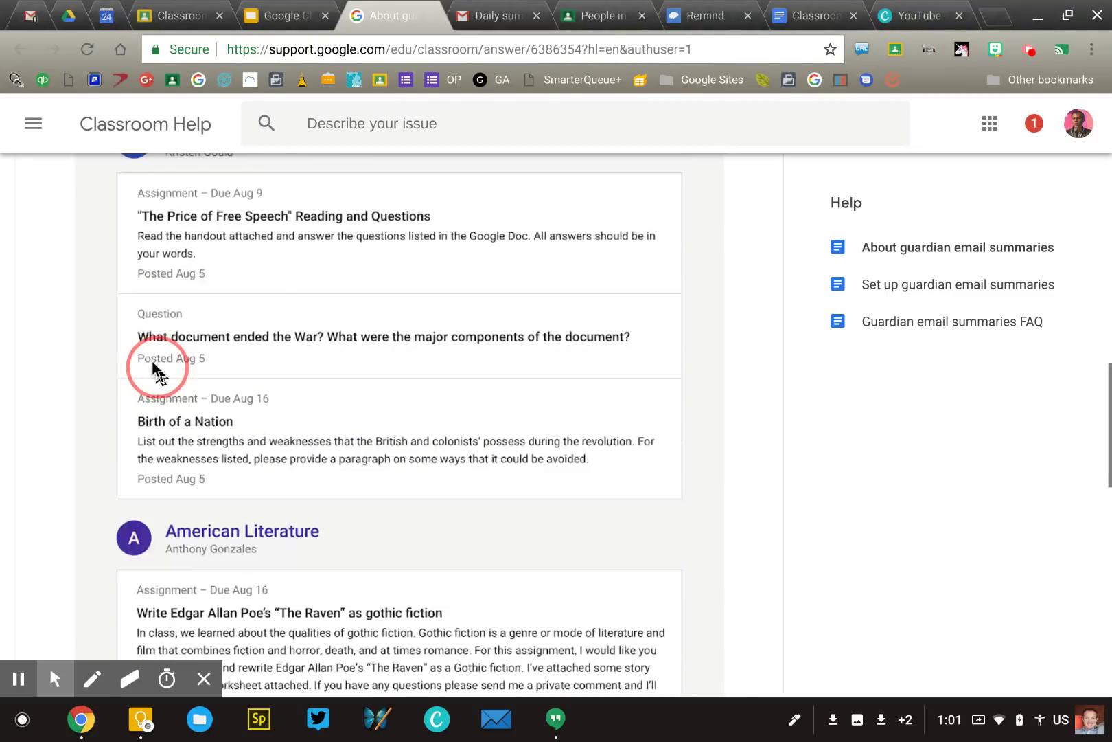
pyautogui.scroll(5, 158, 373)
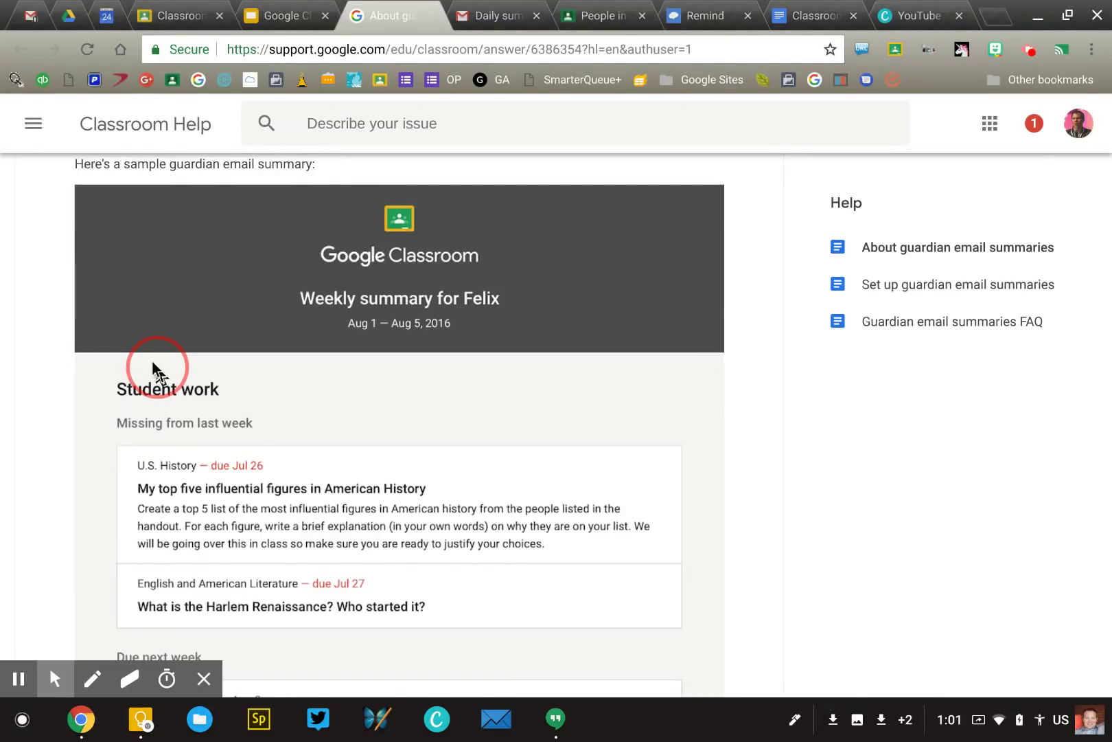
pyautogui.scroll(-3, 152, 371)
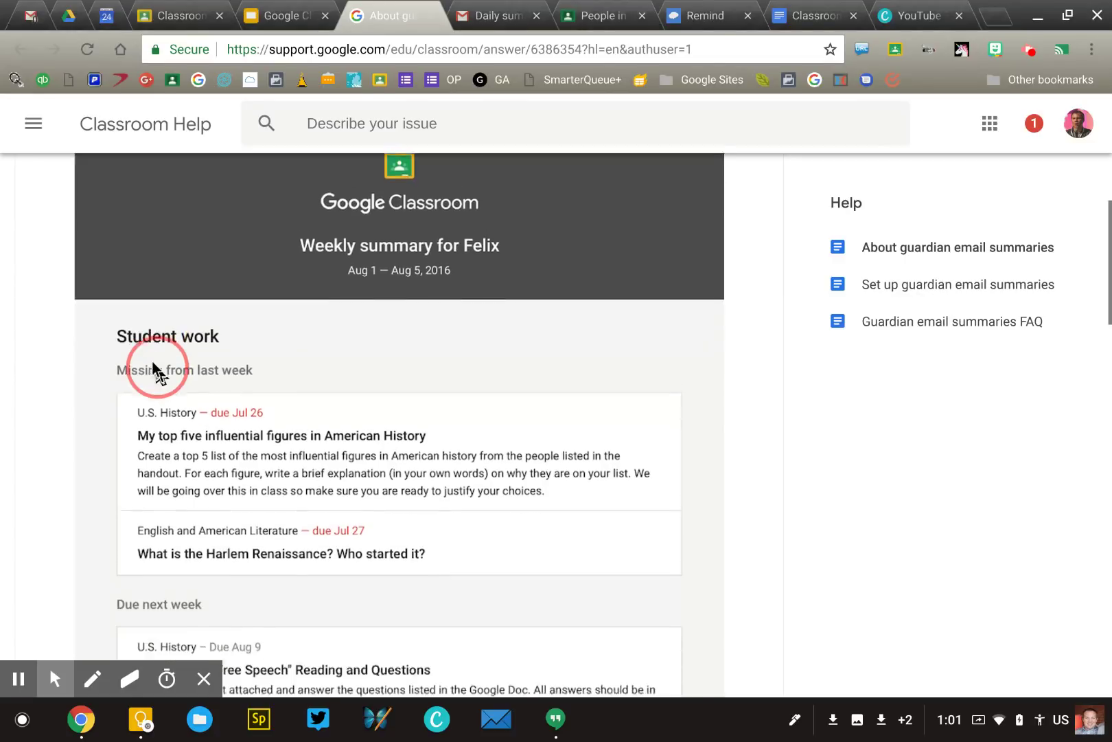
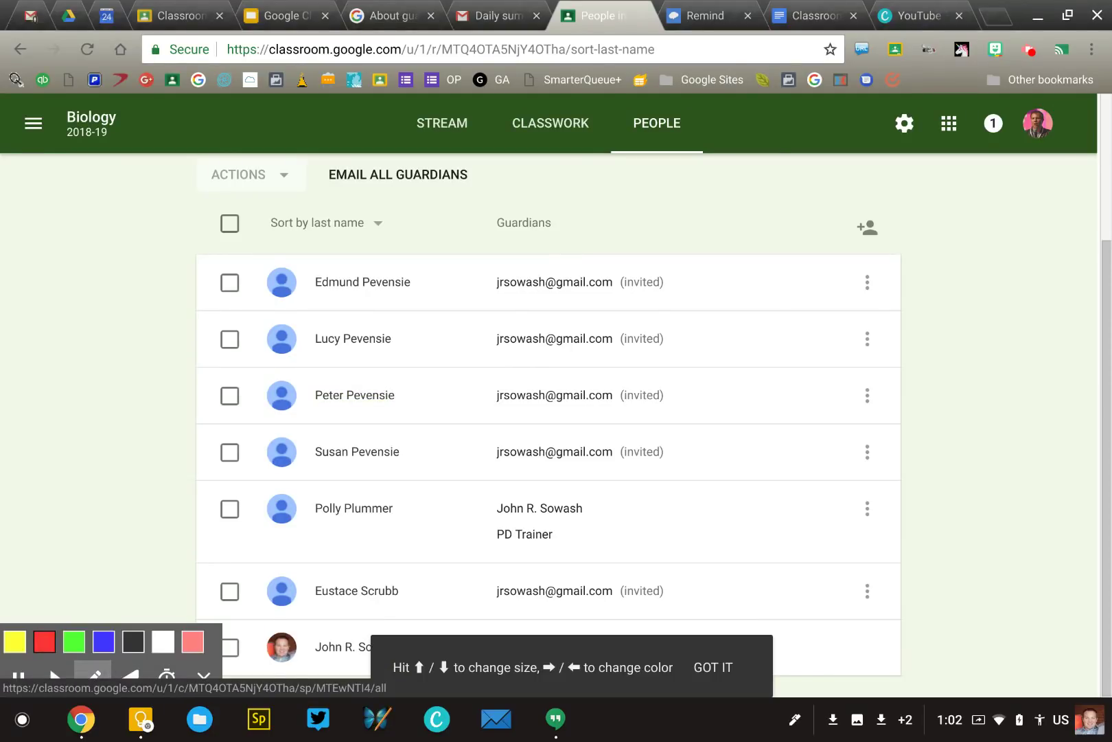
pyautogui.moveTo(118, 223)
pyautogui.mouseDown()
pyautogui.moveTo(258, 295)
pyautogui.moveTo(217, 288)
pyautogui.mouseUp()
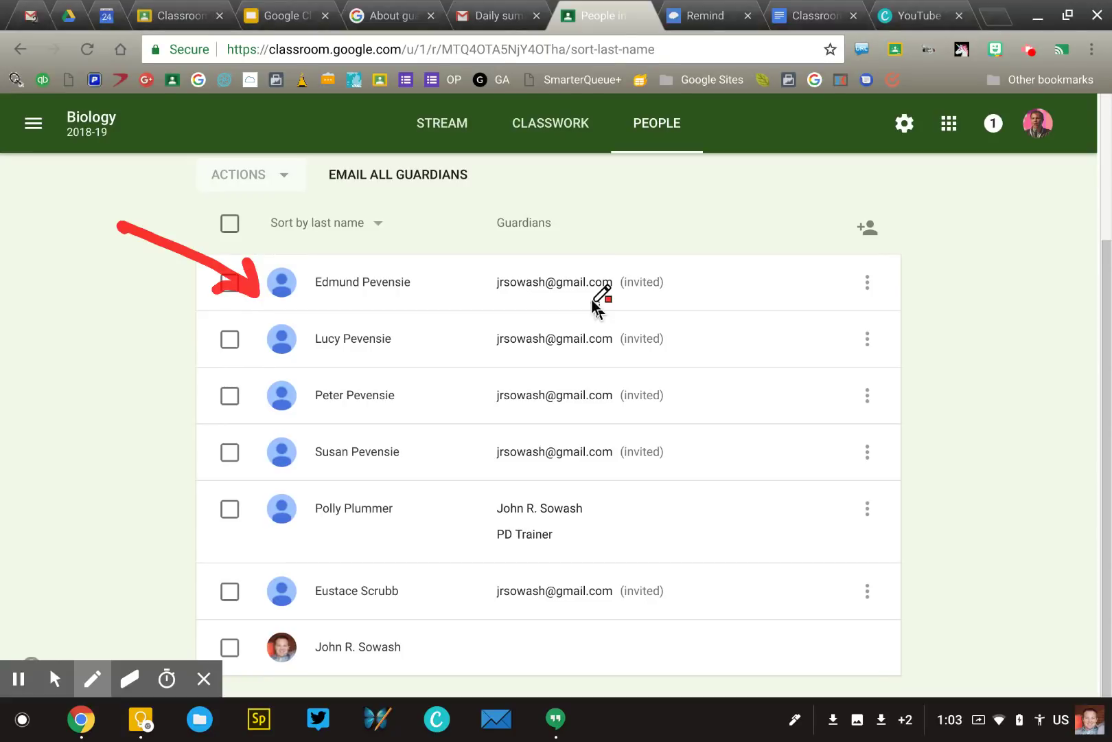
pyautogui.click(130, 679)
pyautogui.click(19, 641)
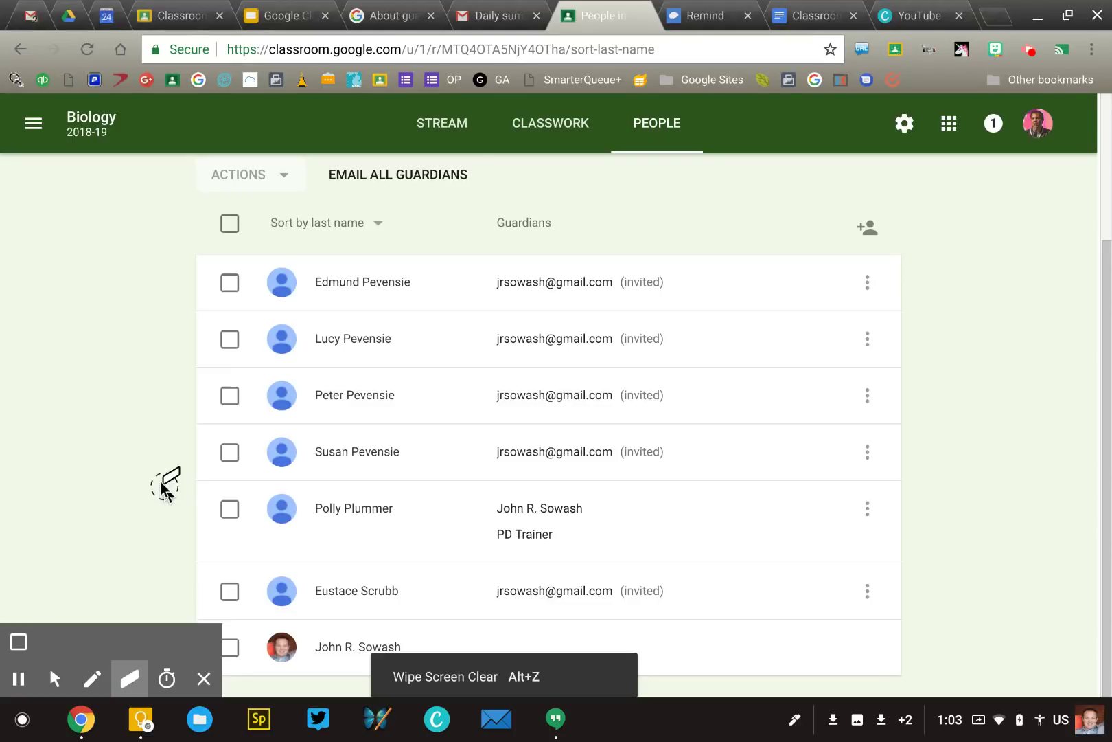
pyautogui.click(55, 678)
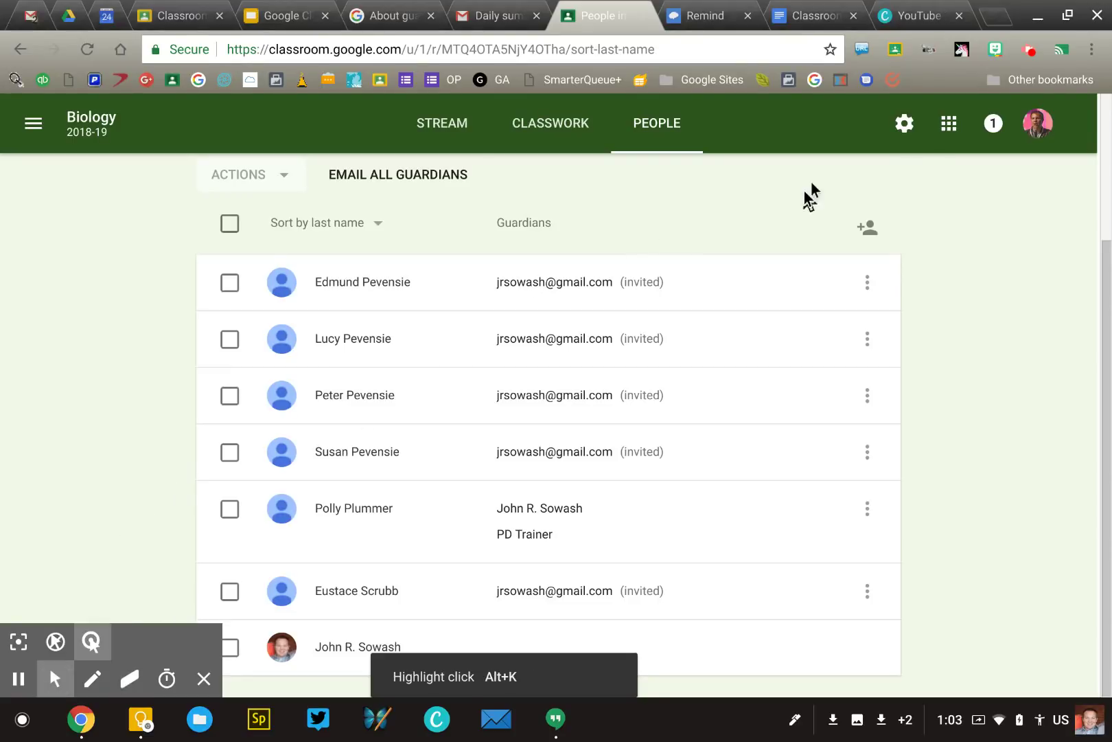
pyautogui.click(904, 128)
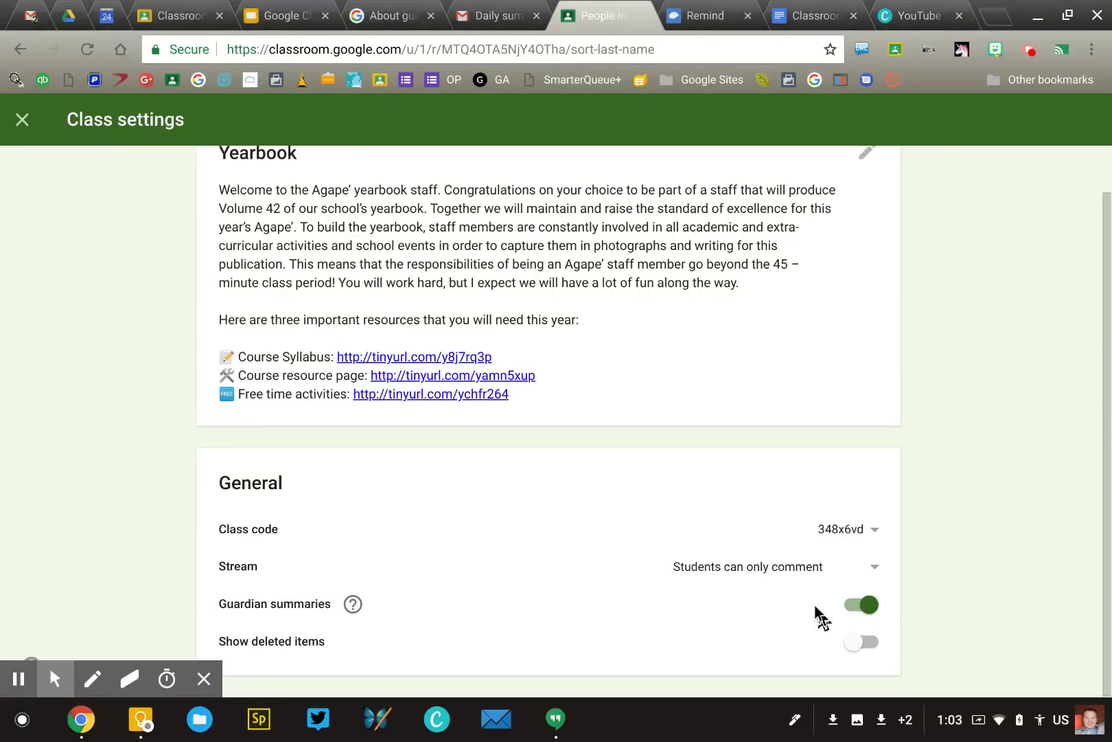
pyautogui.scroll(2, 814, 605)
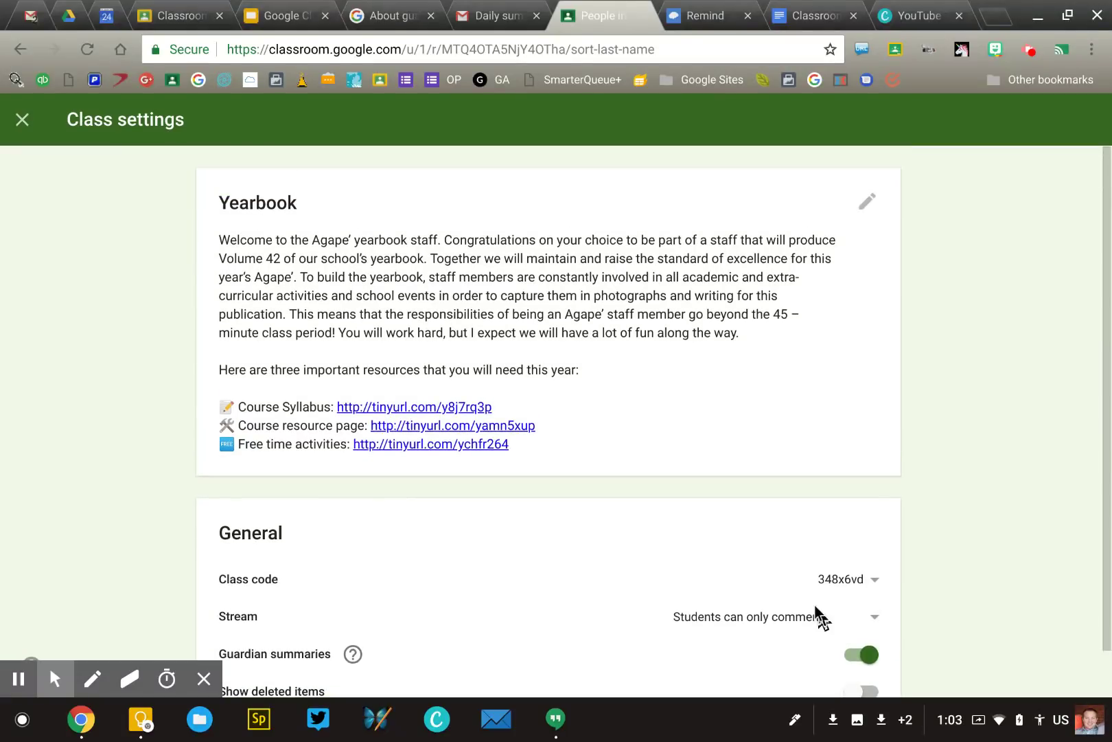
pyautogui.click(22, 120)
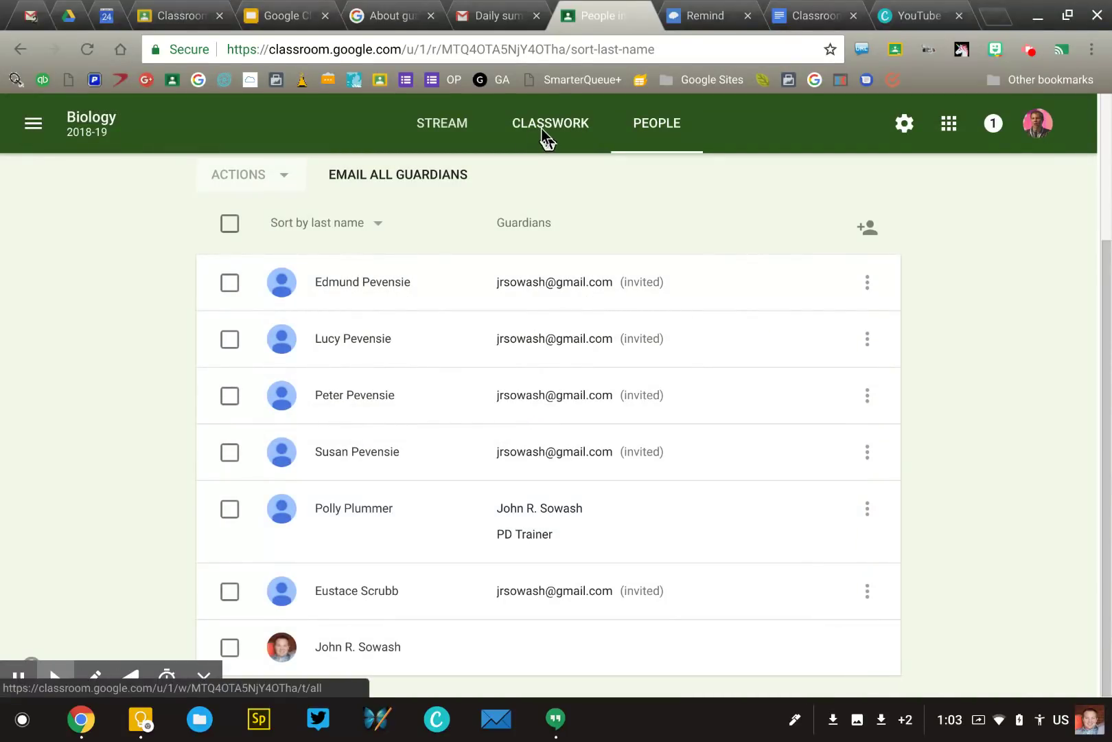
# Go to the Biology class's Classwork page and circle Week 3 Quiz in red.
pyautogui.click(542, 130)
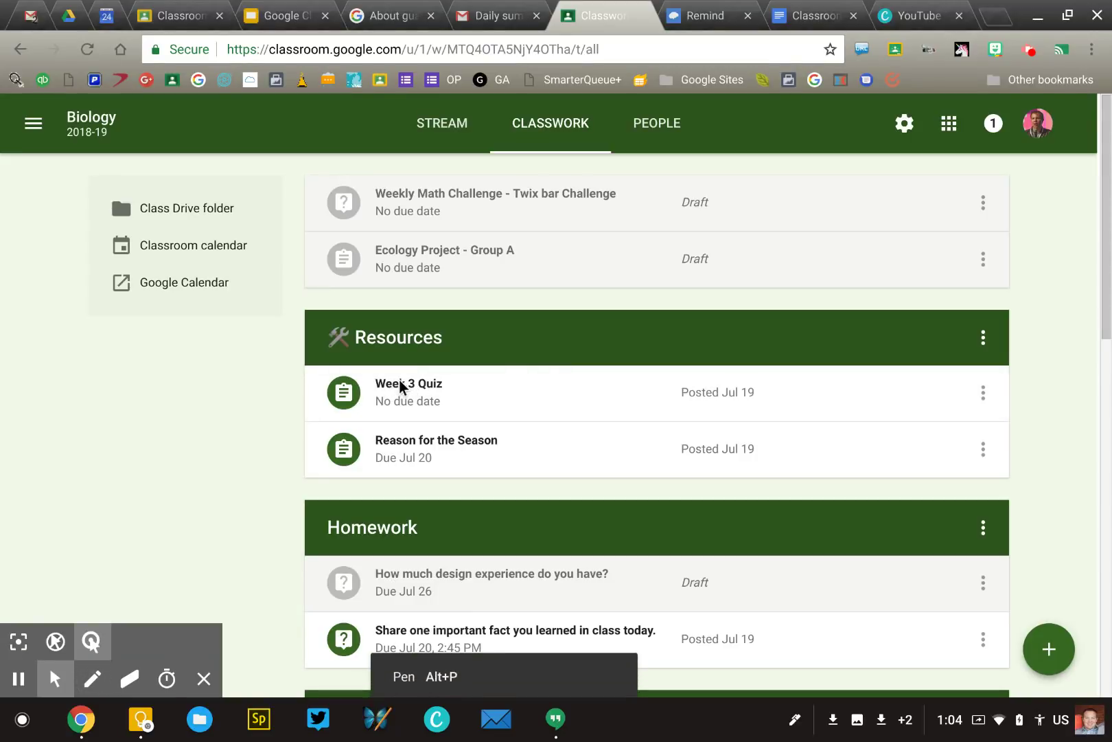
pyautogui.hotkey('alt', 'p')
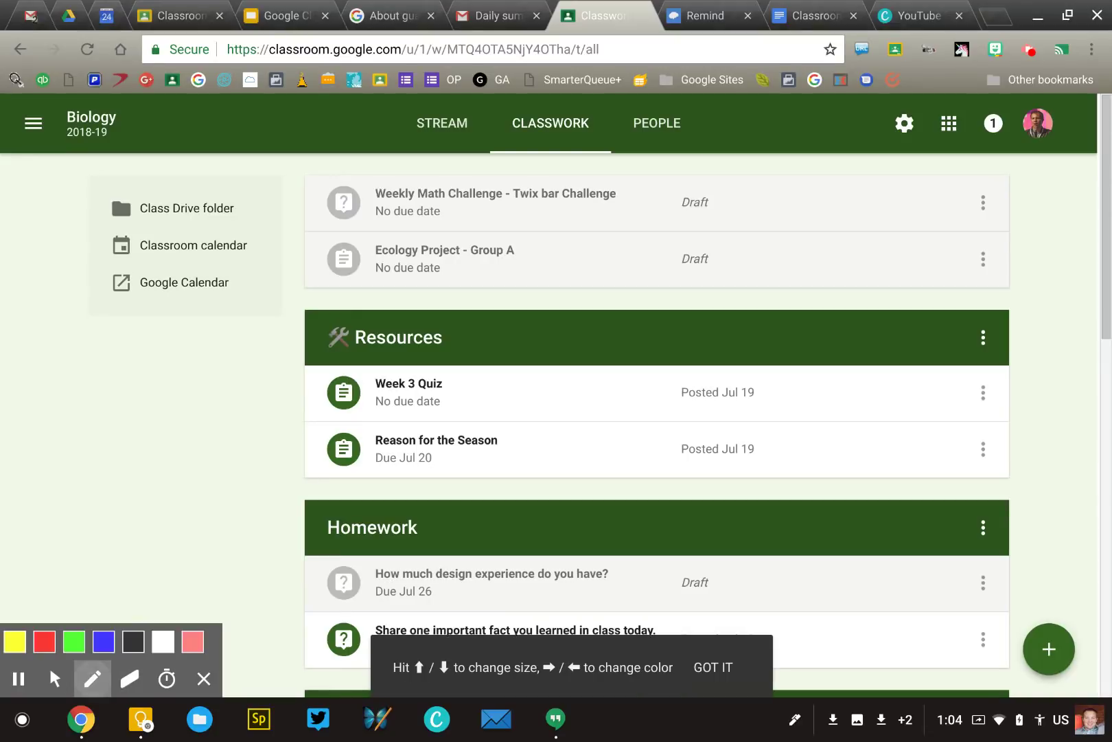
pyautogui.moveTo(300, 365)
pyautogui.mouseDown()
pyautogui.moveTo(496, 377)
pyautogui.moveTo(340, 342)
pyautogui.mouseUp()
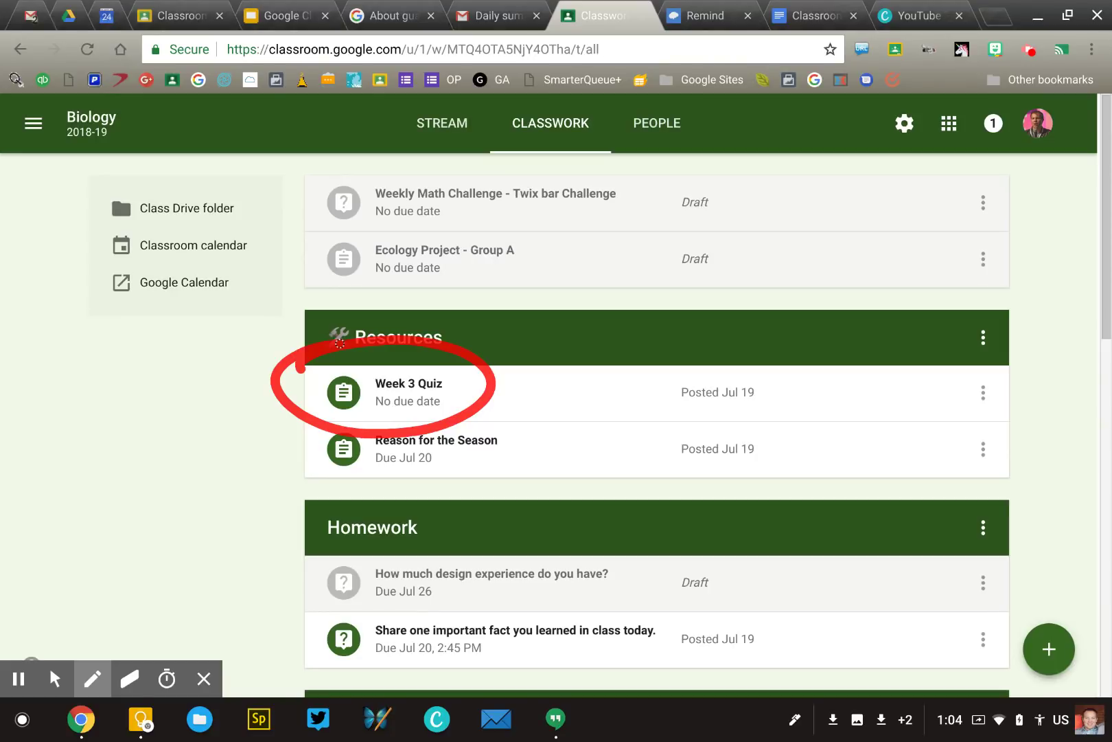
# Erase the red circle so no screen annotations remain.
pyautogui.click(129, 678)
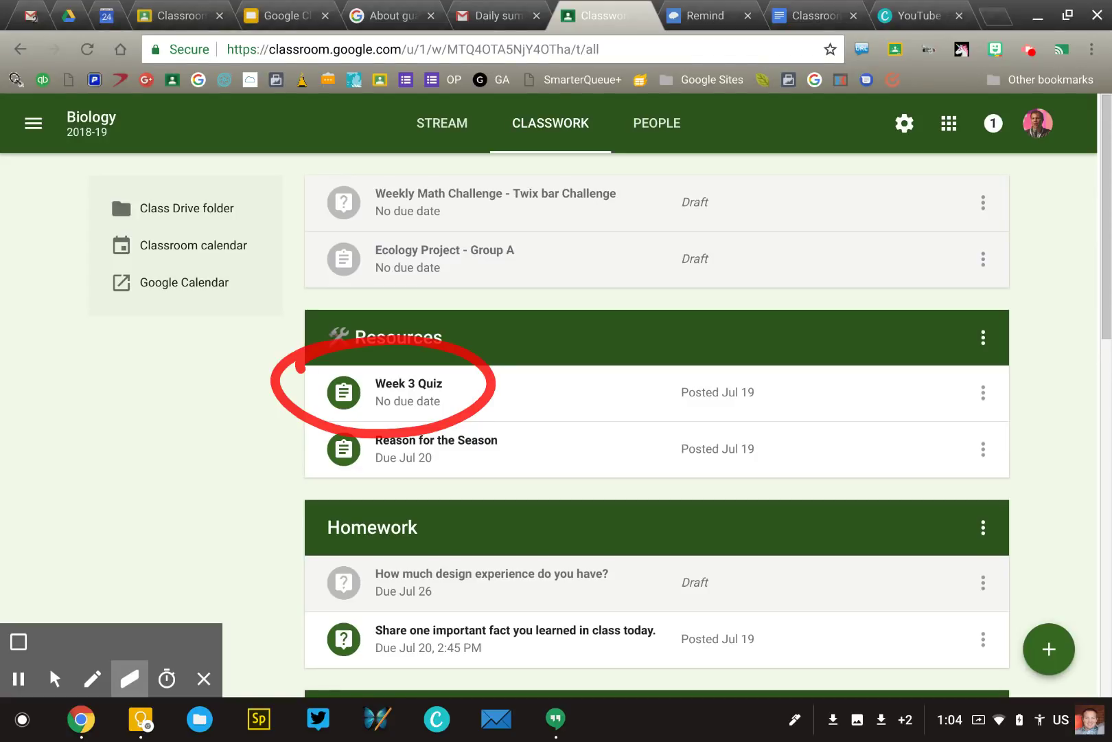
pyautogui.hotkey('alt', 'p')
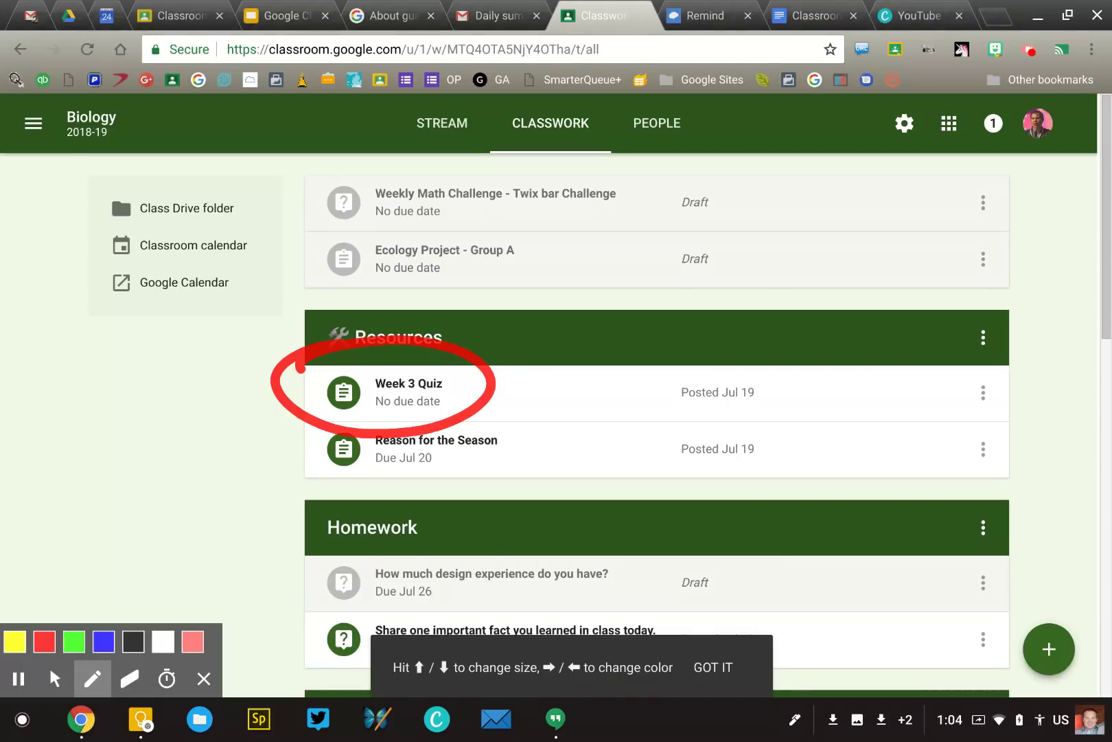
pyautogui.hotkey('alt', 'e')
pyautogui.hotkey('alt', 'z')
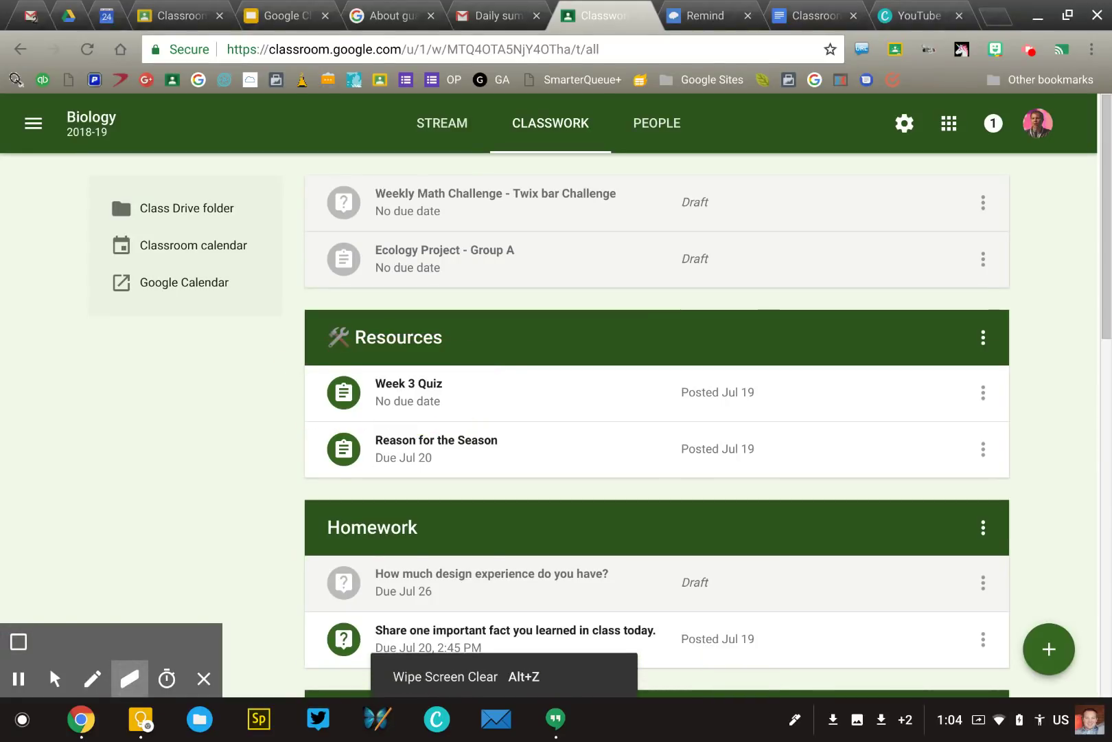